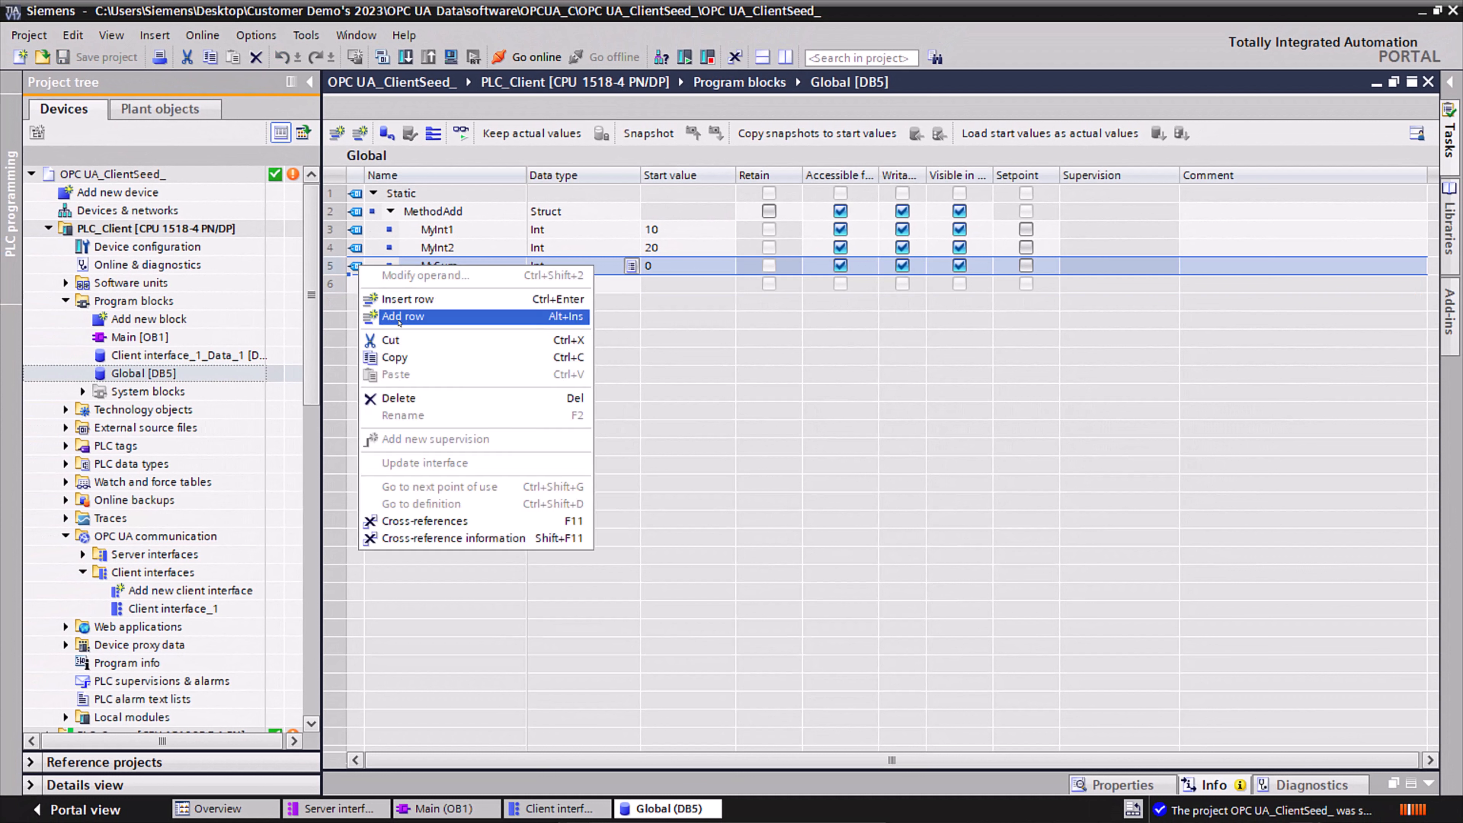
Add a Bool variable named Trigger to the MethodAdd struct below MySum, and close the Global data block
{"action": "left_click", "coordinate": [415, 318]}
{"action": "type", "text": "Trigger"}
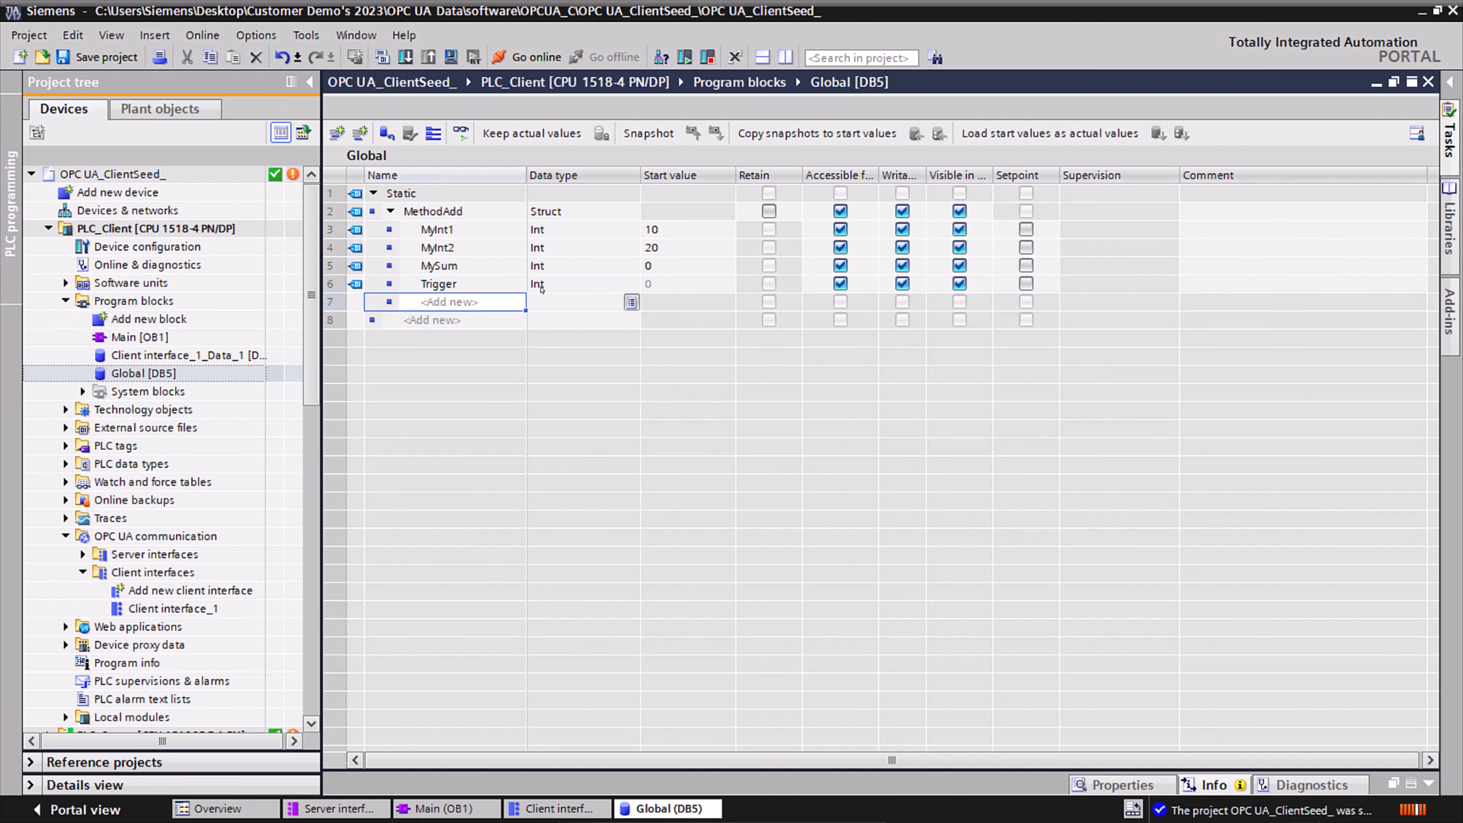
{"action": "key", "text": "Tab"}
{"action": "type", "text": "Bool"}
{"action": "left_click", "coordinate": [675, 285]}
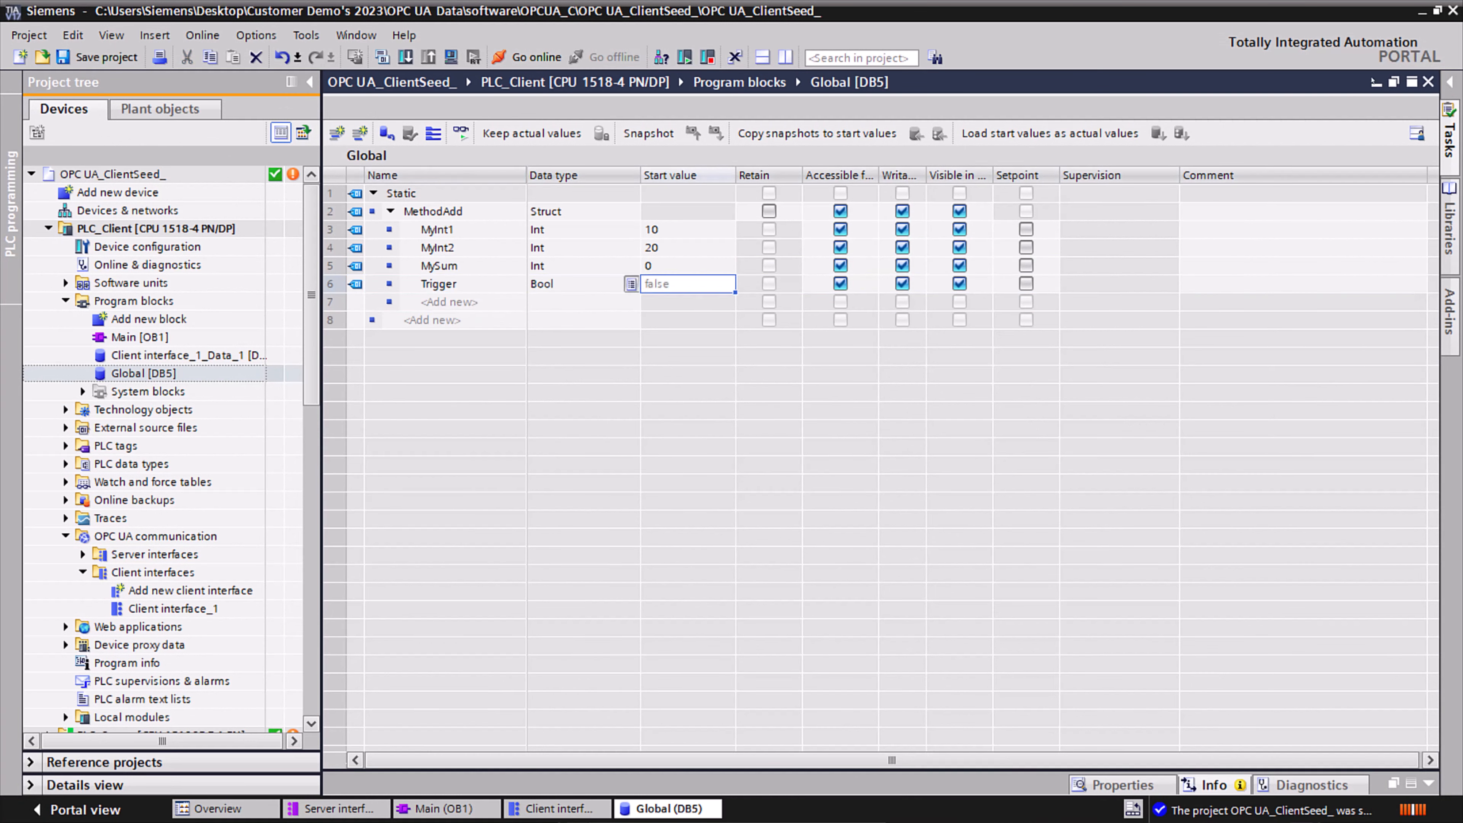
{"action": "left_click", "coordinate": [1429, 82]}
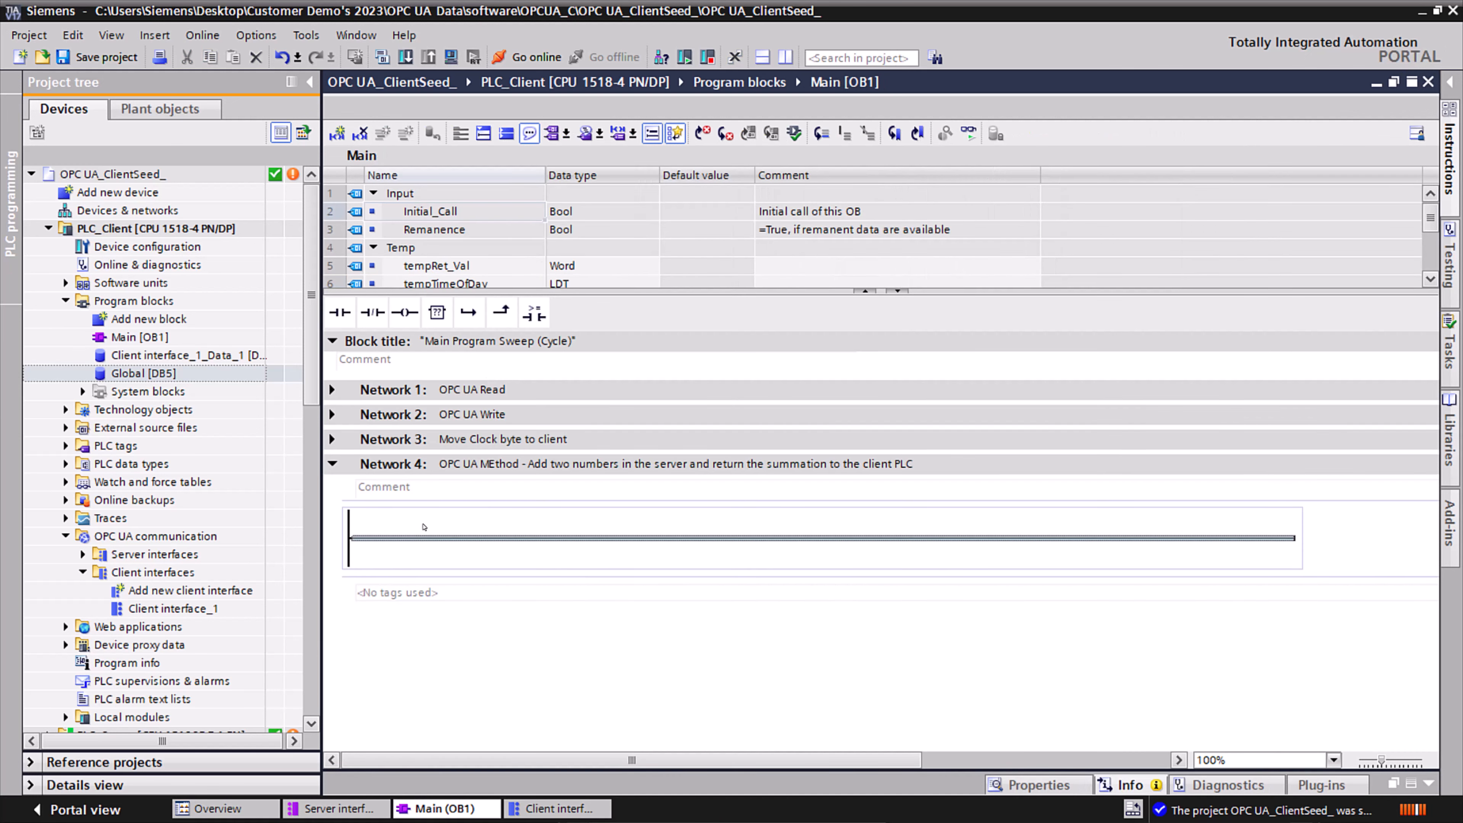
Insert a normally open contact followed by two empty boxes in series in Network 4
{"action": "left_click", "coordinate": [437, 313]}
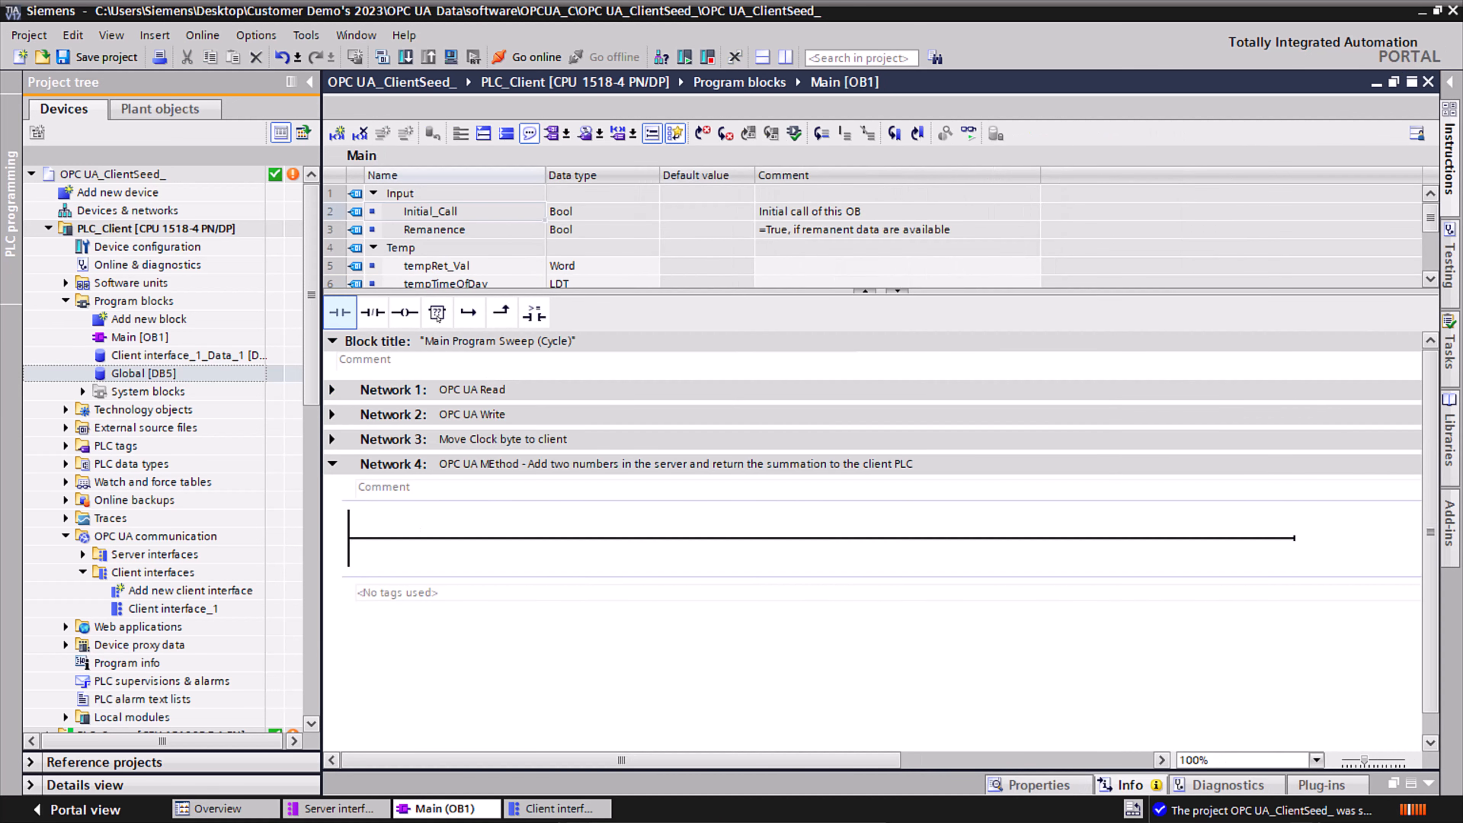
{"action": "left_click", "coordinate": [437, 313]}
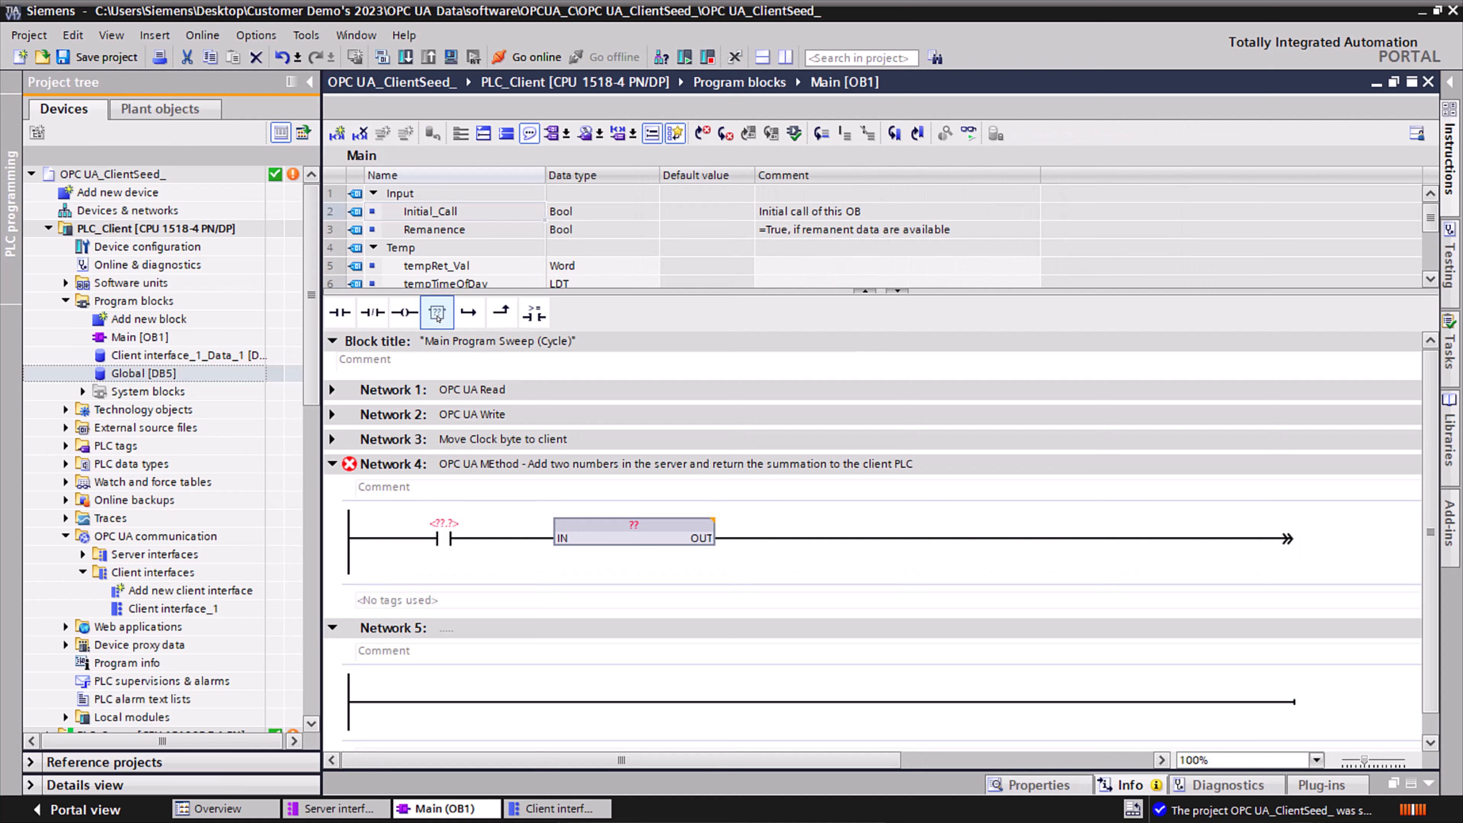
{"action": "left_click", "coordinate": [437, 312]}
Assign "Global".MethodAdd.Trigger to the contact in Network 4
{"action": "left_click", "coordinate": [444, 521]}
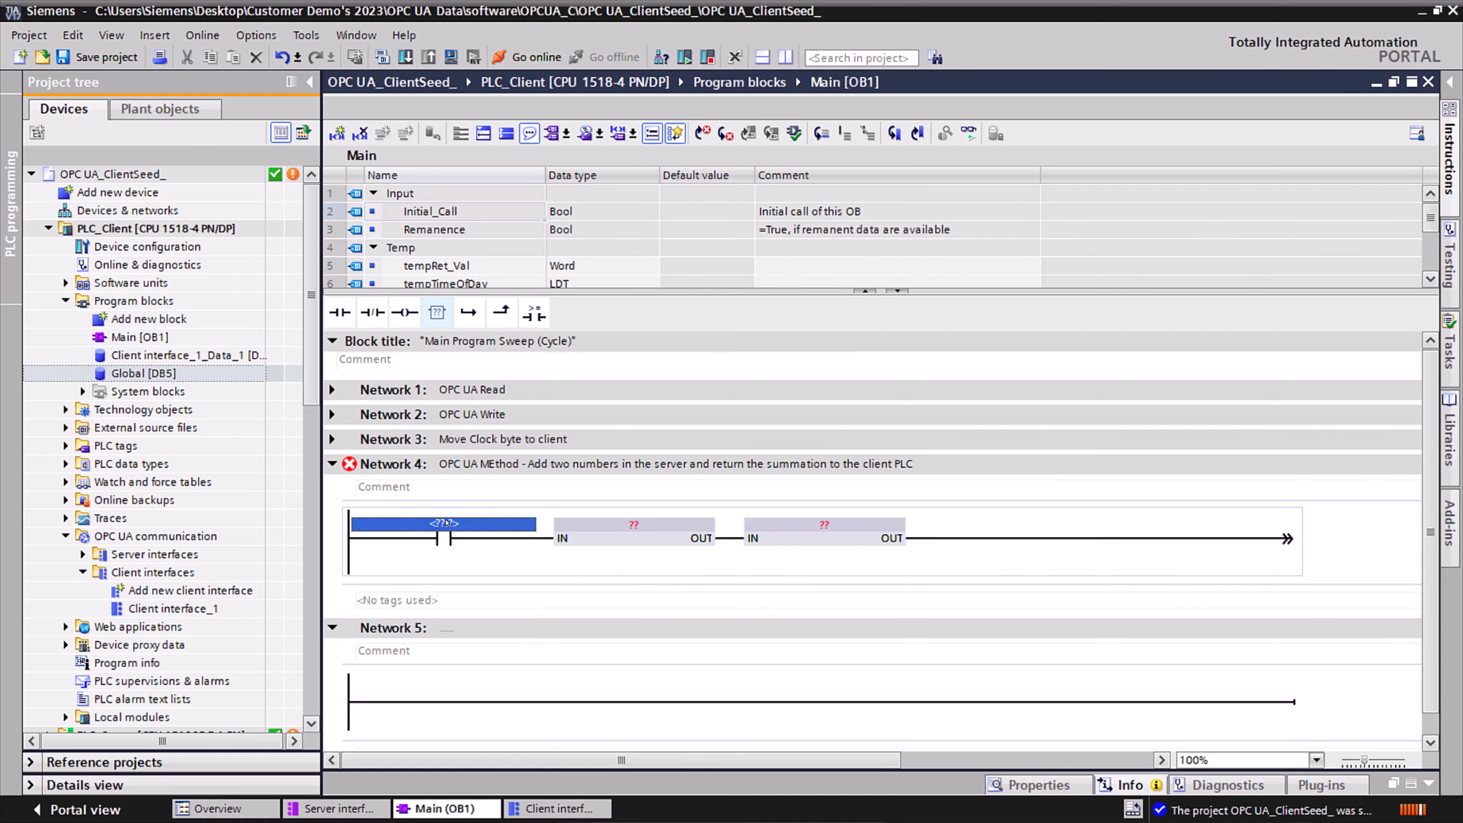
{"action": "key", "text": "BackSpace"}
{"action": "type", "text": "\"Global\".MethodAdd."}
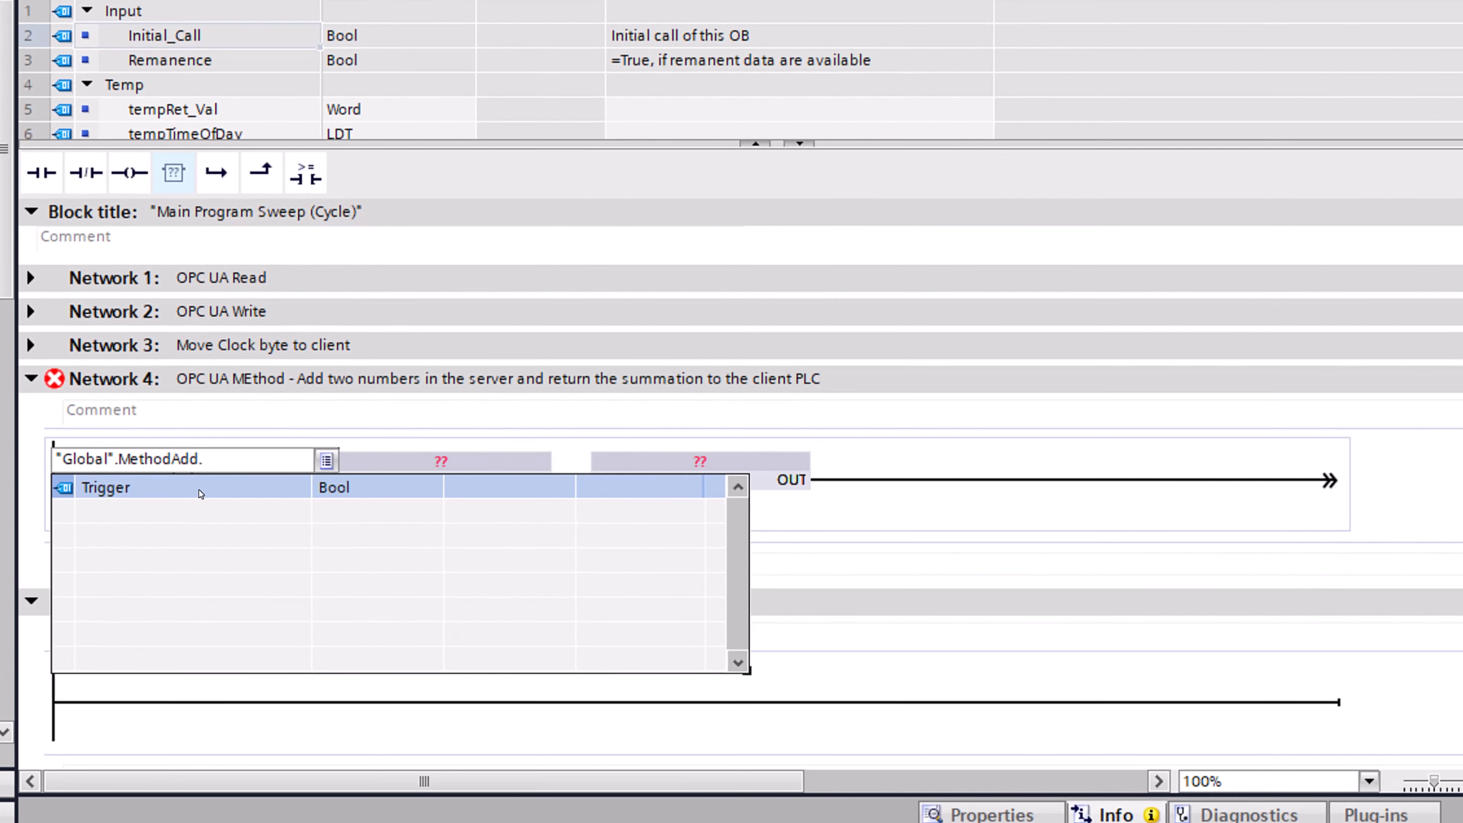
{"action": "left_click", "coordinate": [256, 504]}
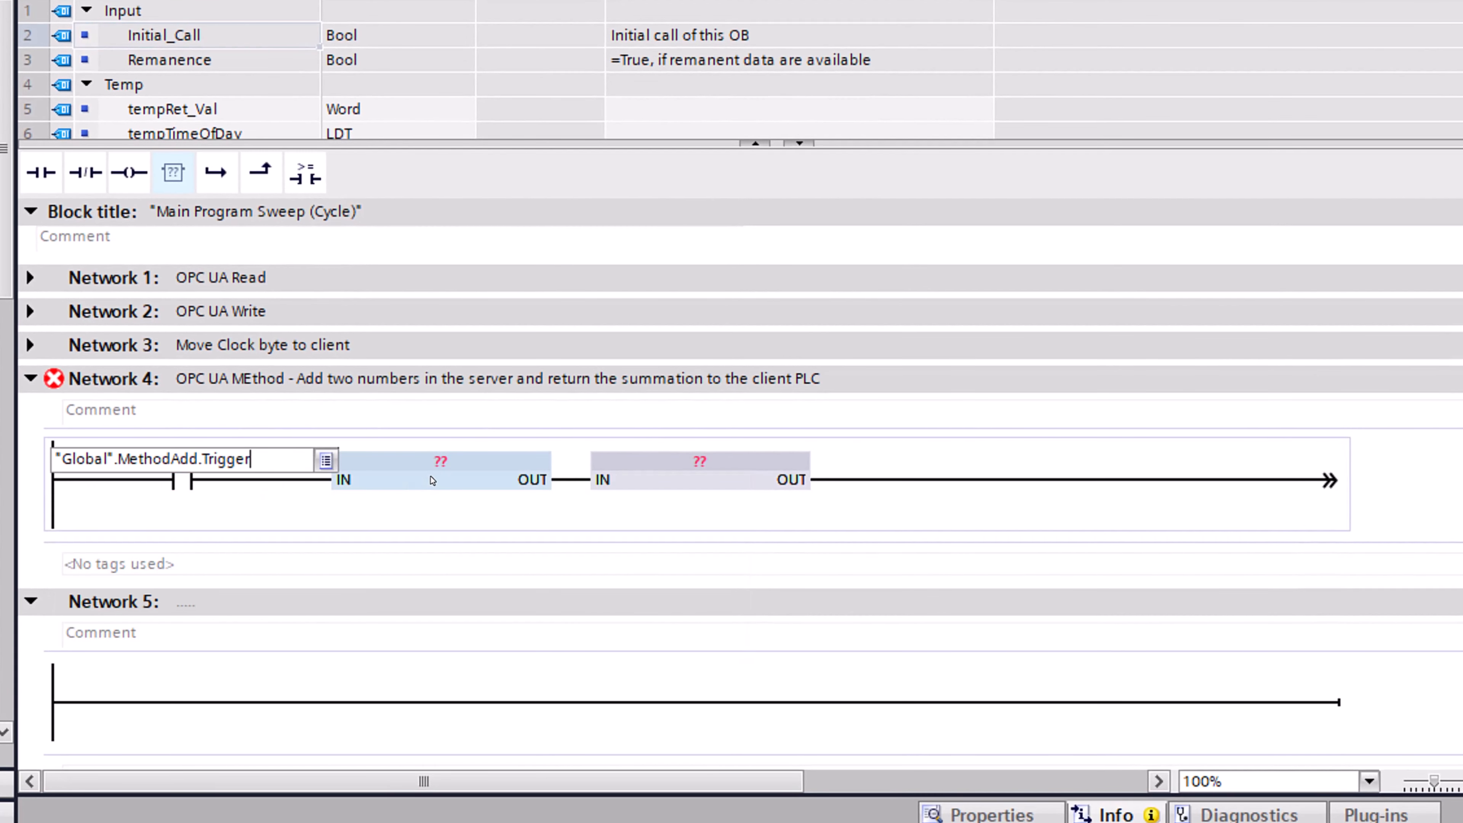
Turn both empty boxes in Network 4 into MOVE instructions
{"action": "left_click", "coordinate": [429, 487]}
{"action": "left_click", "coordinate": [448, 465]}
{"action": "type", "text": "Move"}
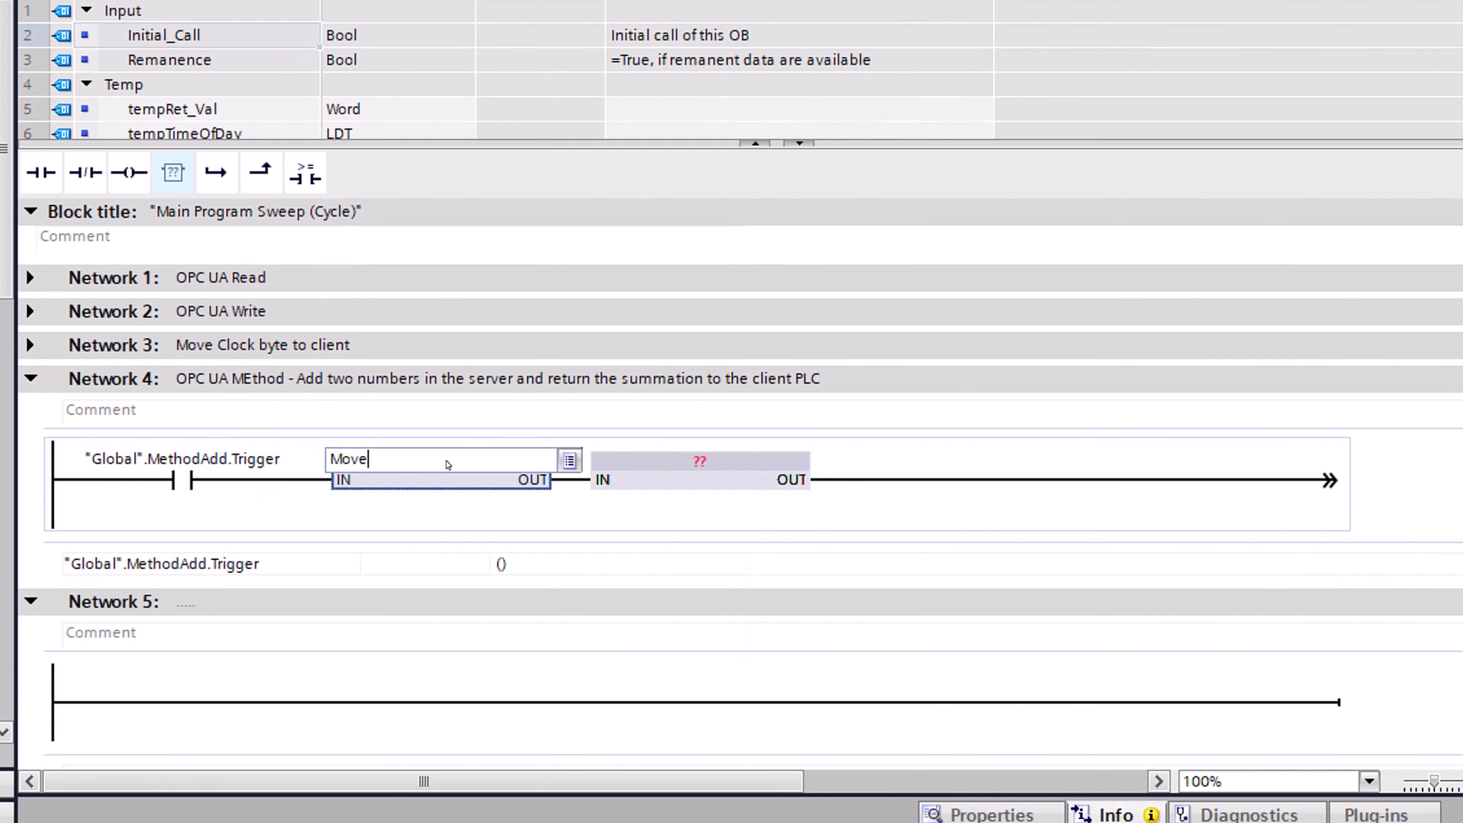
{"action": "key", "text": "Return"}
{"action": "left_click", "coordinate": [1003, 467]}
{"action": "type", "text": "Move"}
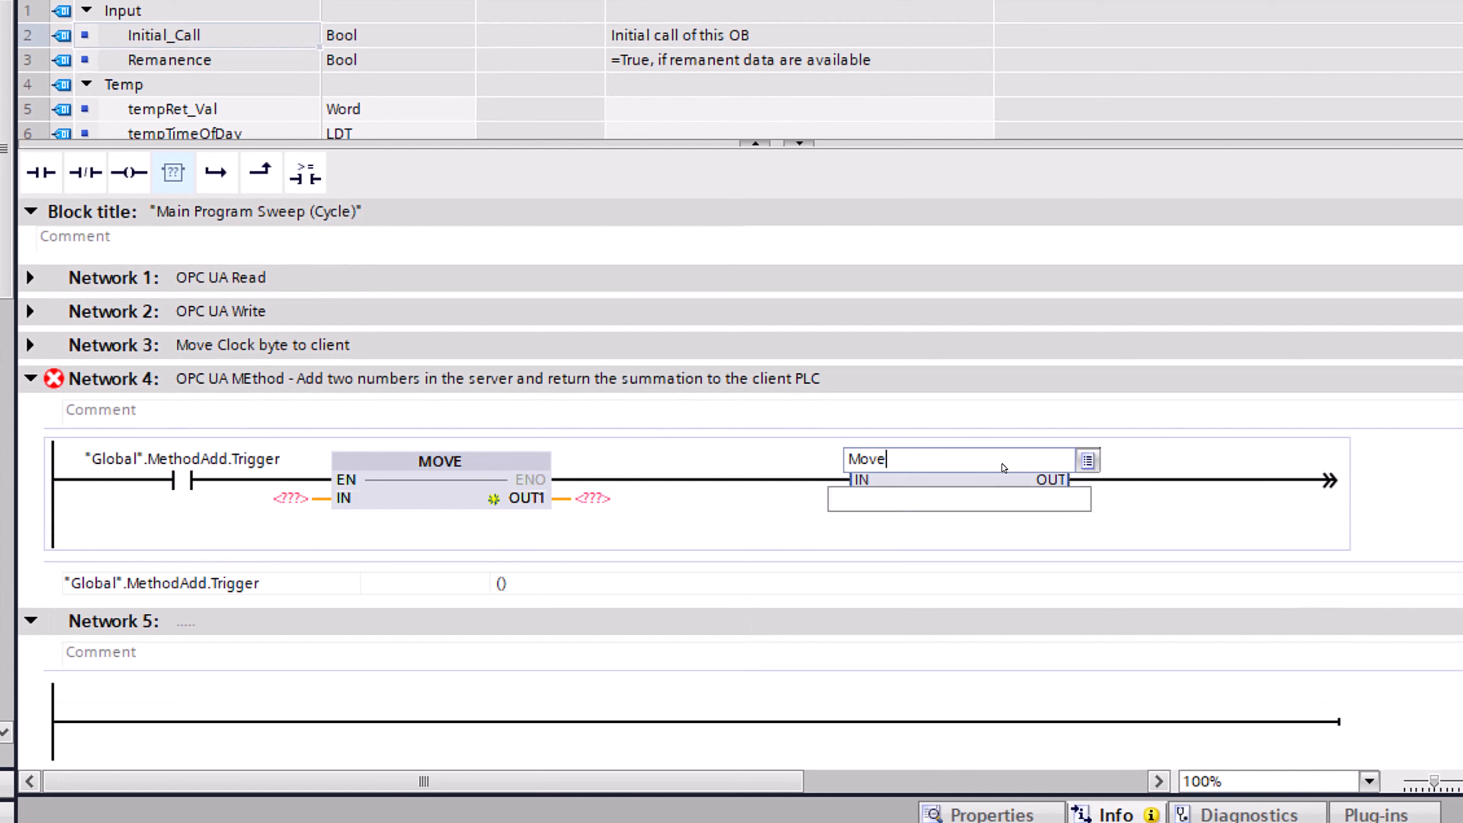
{"action": "key", "text": "Return"}
Assign "Global".MethodAdd.MyInt1 to the IN parameter of the first MOVE
{"action": "left_click", "coordinate": [269, 501]}
{"action": "type", "text": "global"}
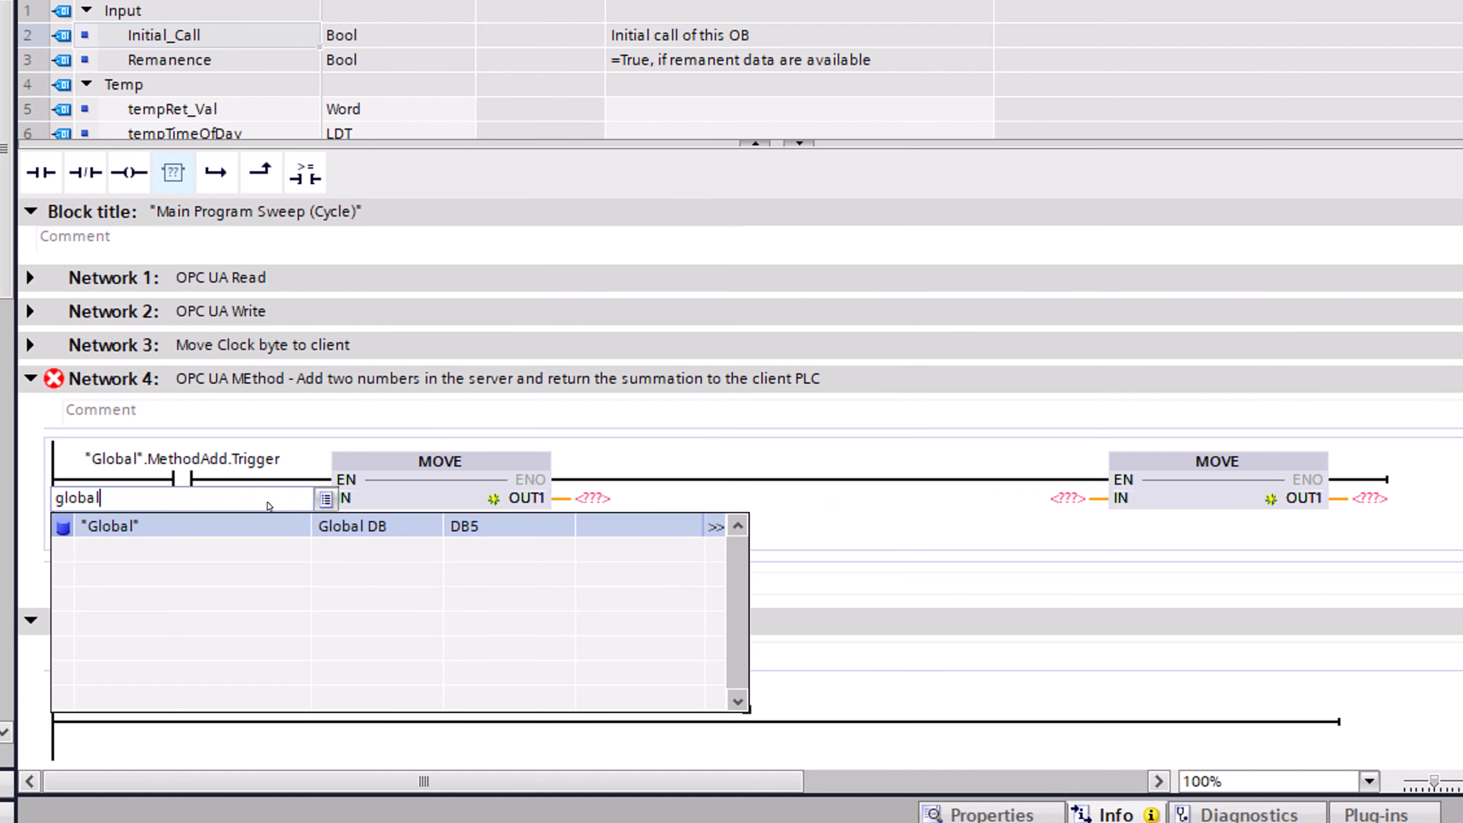
{"action": "left_click", "coordinate": [190, 536]}
{"action": "left_click", "coordinate": [173, 552]}
{"action": "left_click", "coordinate": [176, 552]}
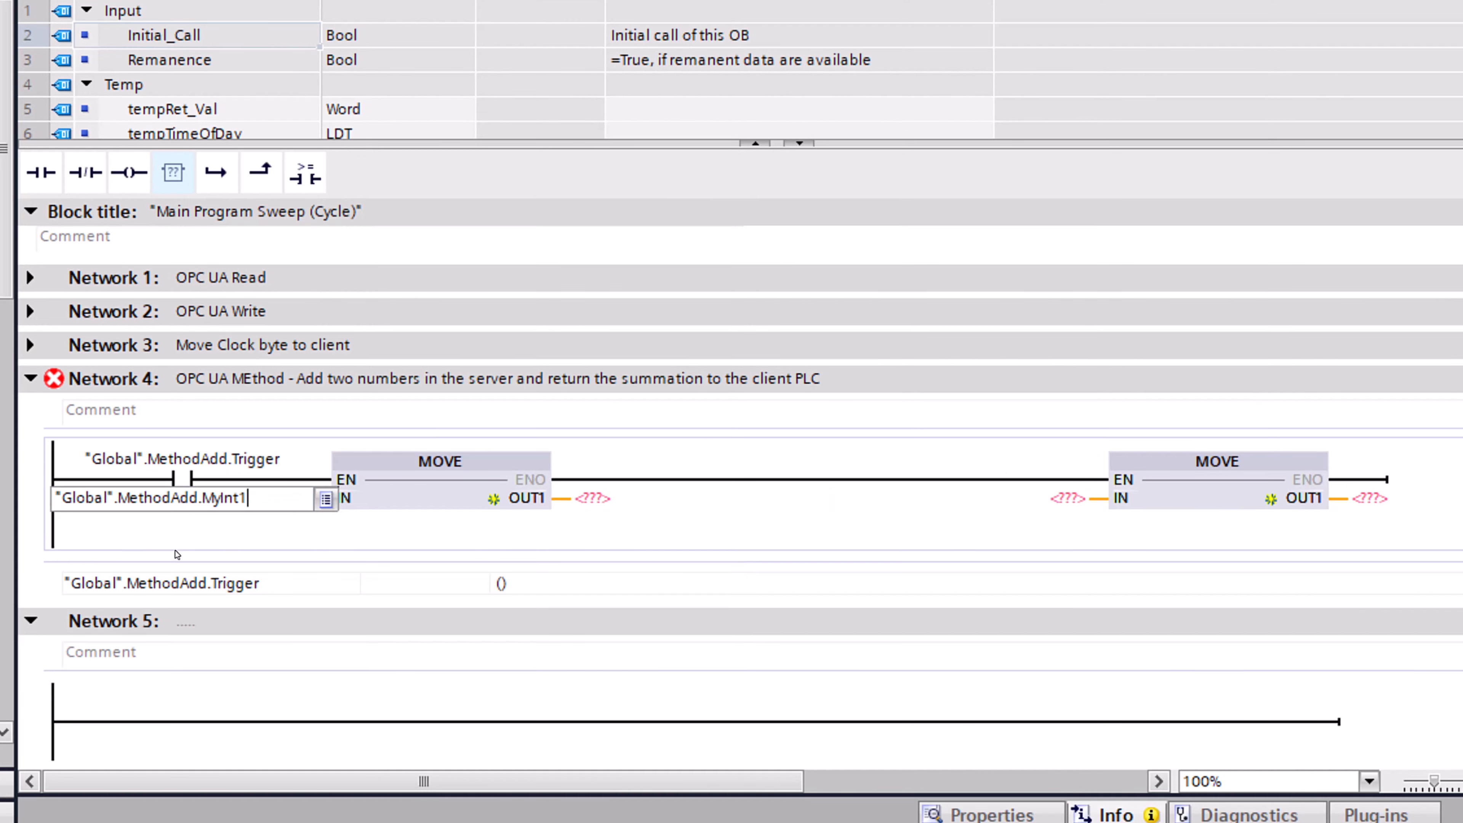
Assign "Global".MethodAdd.MyInt2 to the IN parameter of the second MOVE
{"action": "left_click", "coordinate": [1067, 498]}
{"action": "type", "text": "global"}
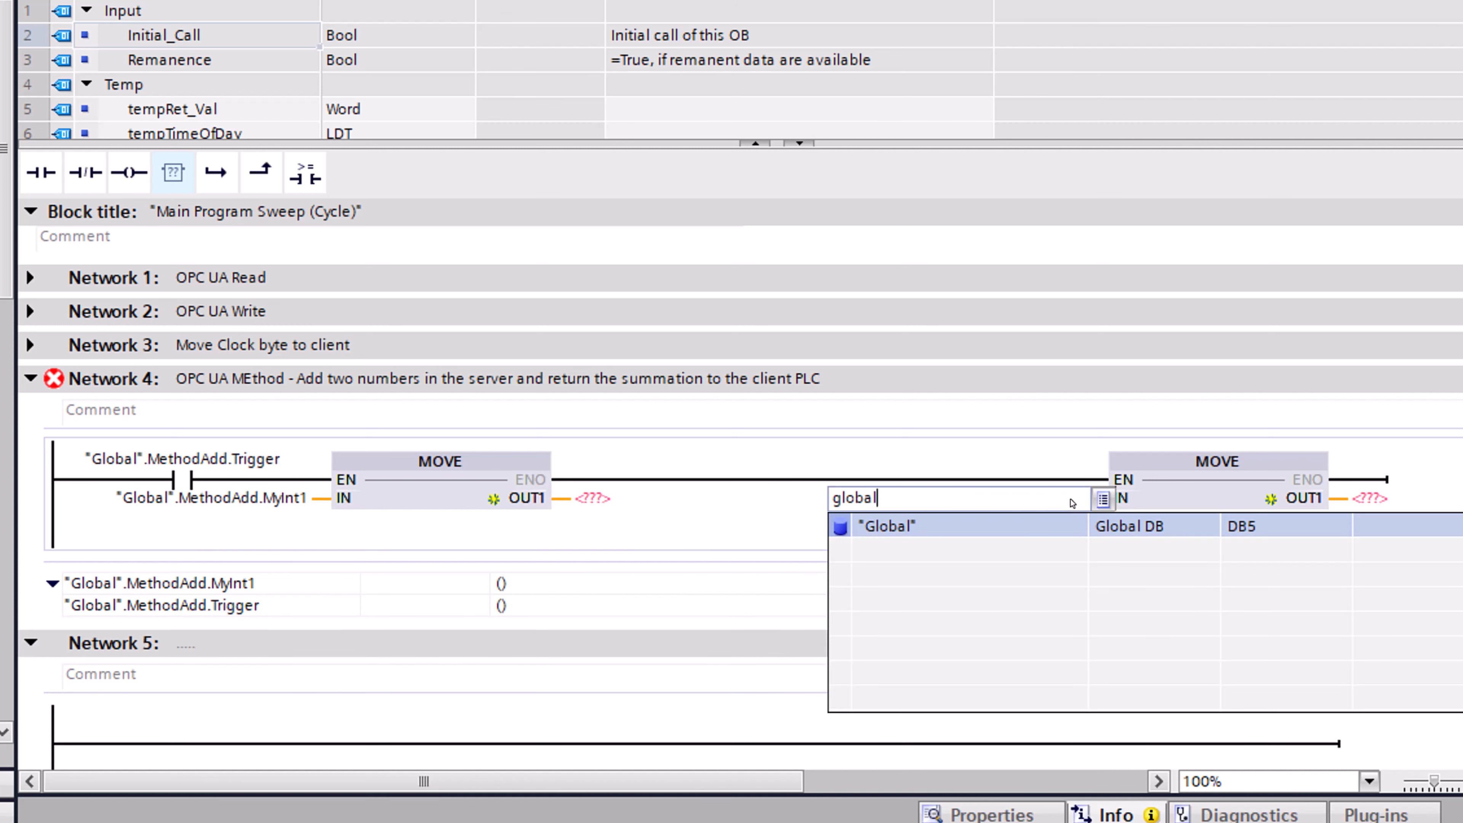
{"action": "left_click", "coordinate": [1041, 531]}
{"action": "left_click", "coordinate": [1018, 549]}
{"action": "left_click", "coordinate": [981, 574]}
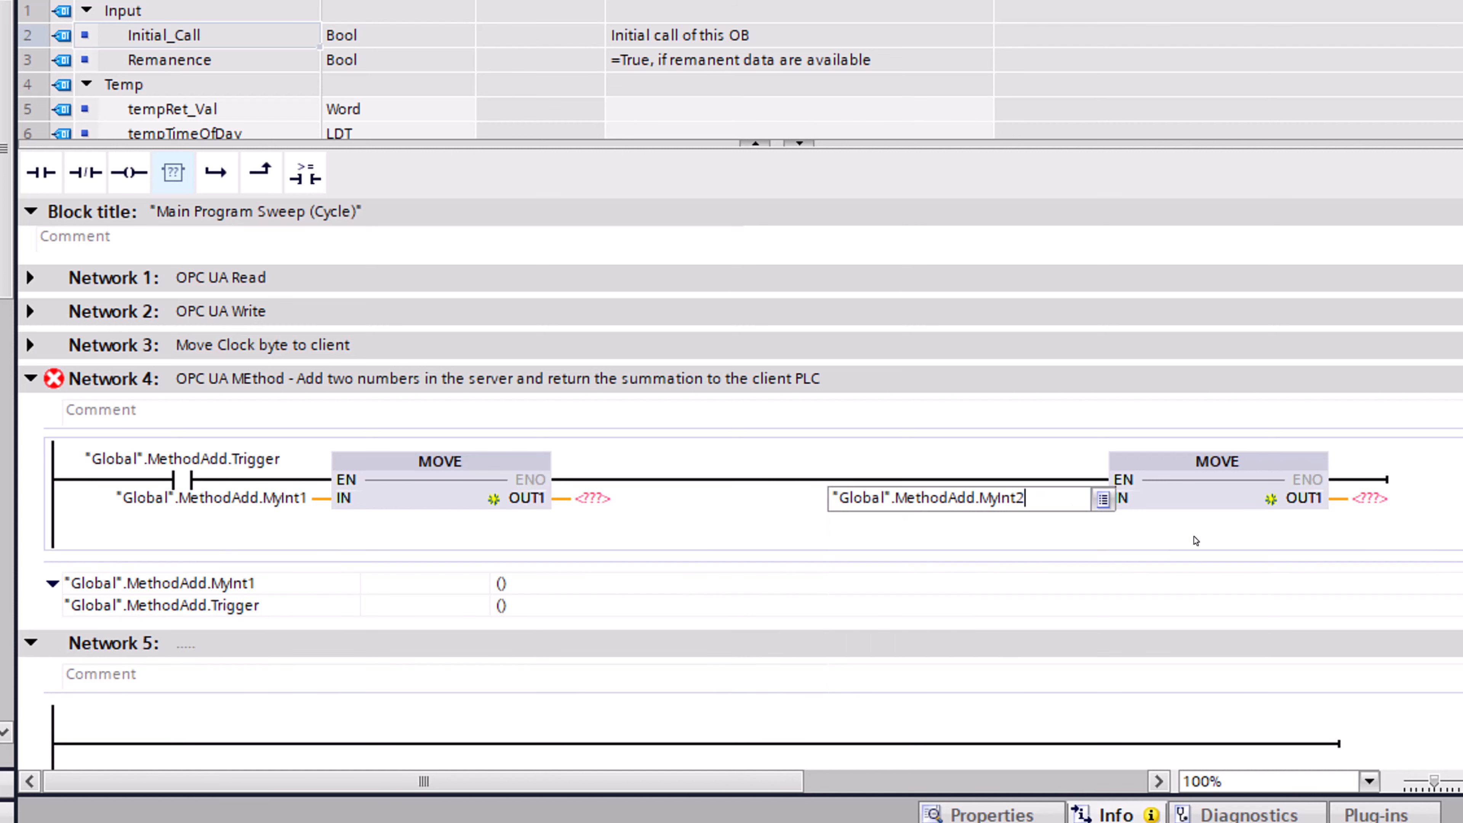
Set the first MOVE's OUT1 to "Client interface_1_Data_1"."Method list_1".instOpcMethodAdd_DB.Inputs.MyInt1
{"action": "left_click", "coordinate": [637, 499]}
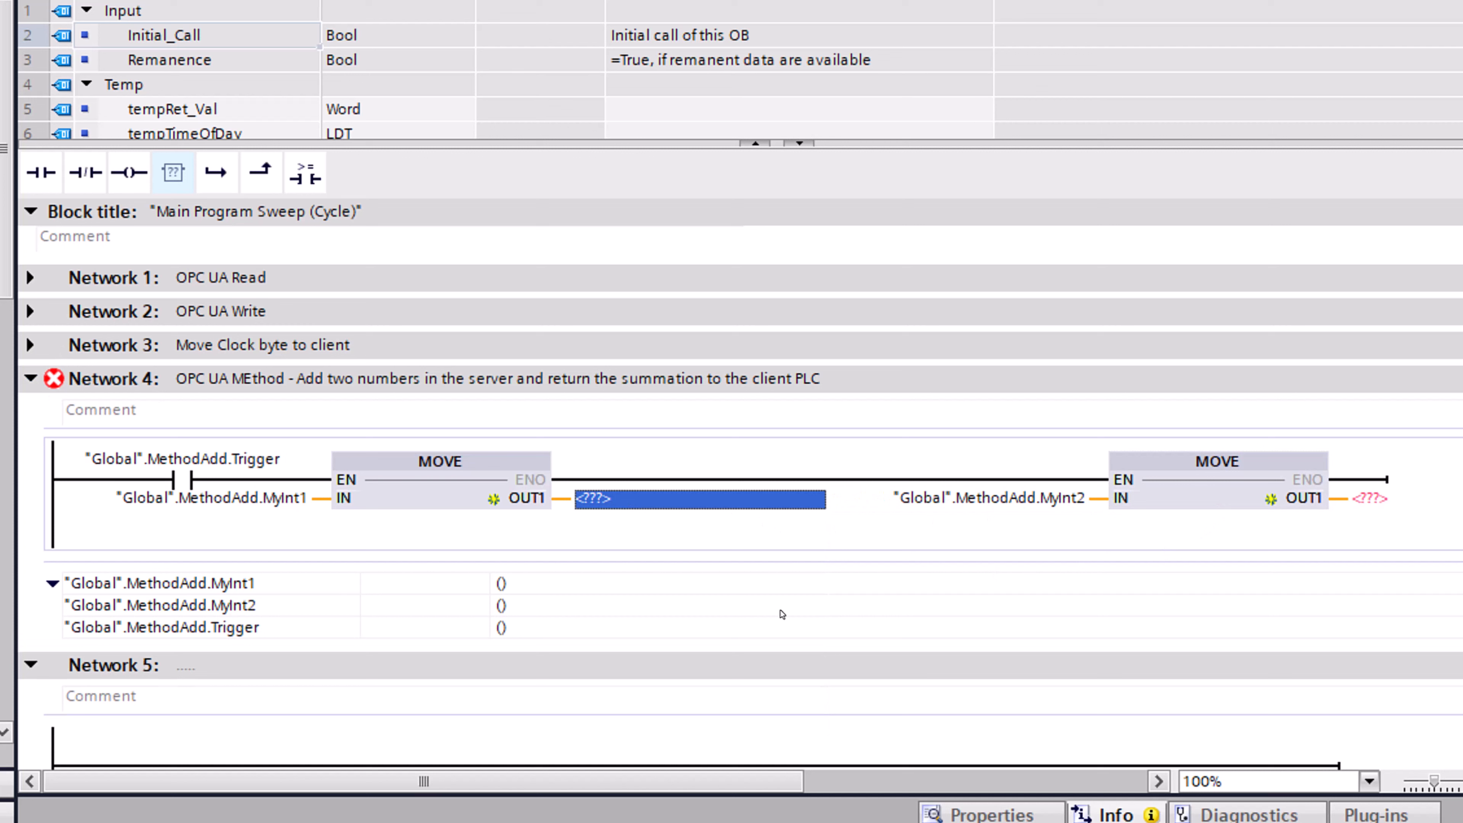
{"action": "type", "text": "client"}
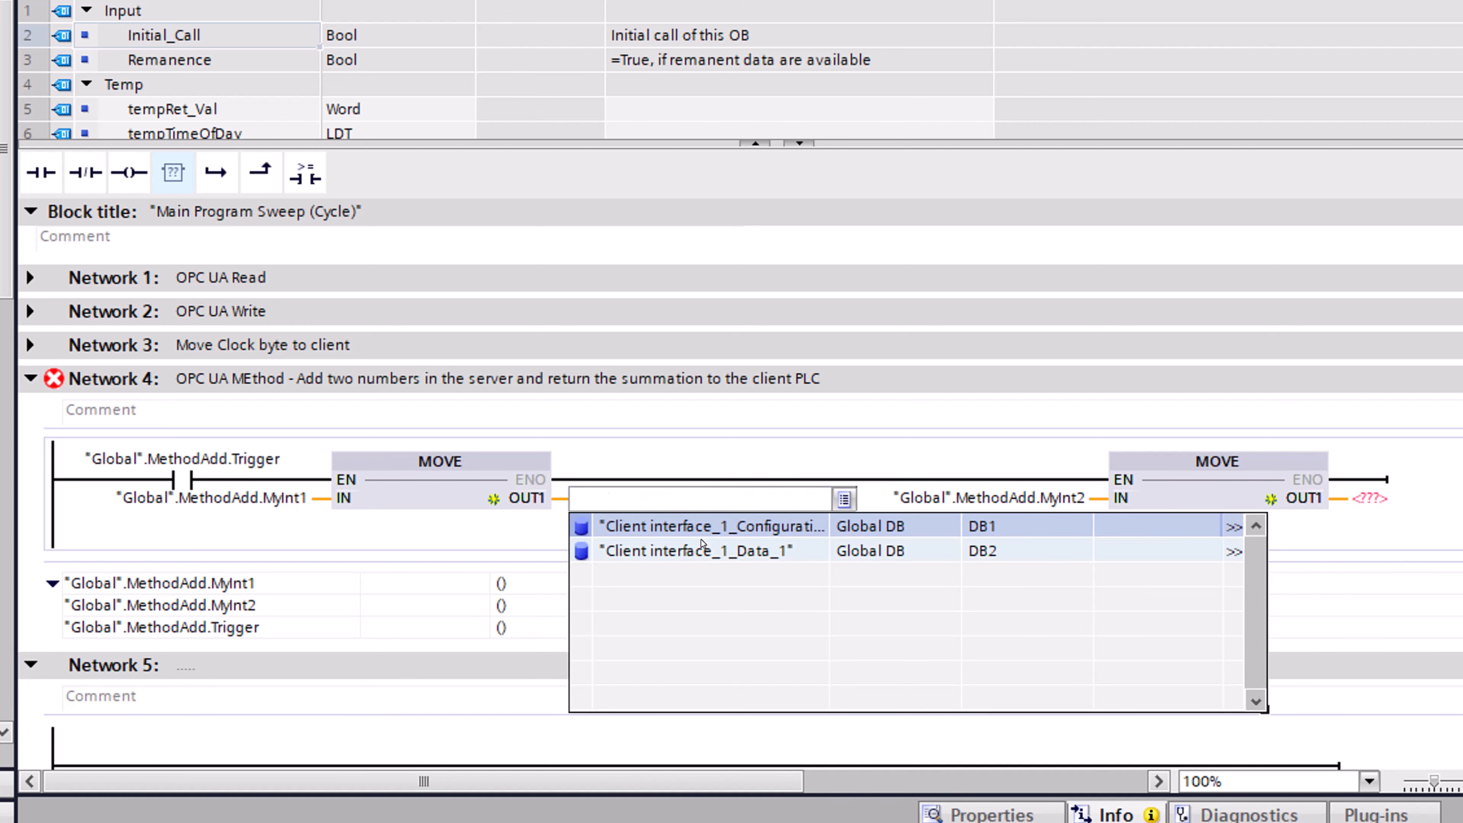
{"action": "left_click", "coordinate": [731, 553]}
{"action": "type", "text": "."}
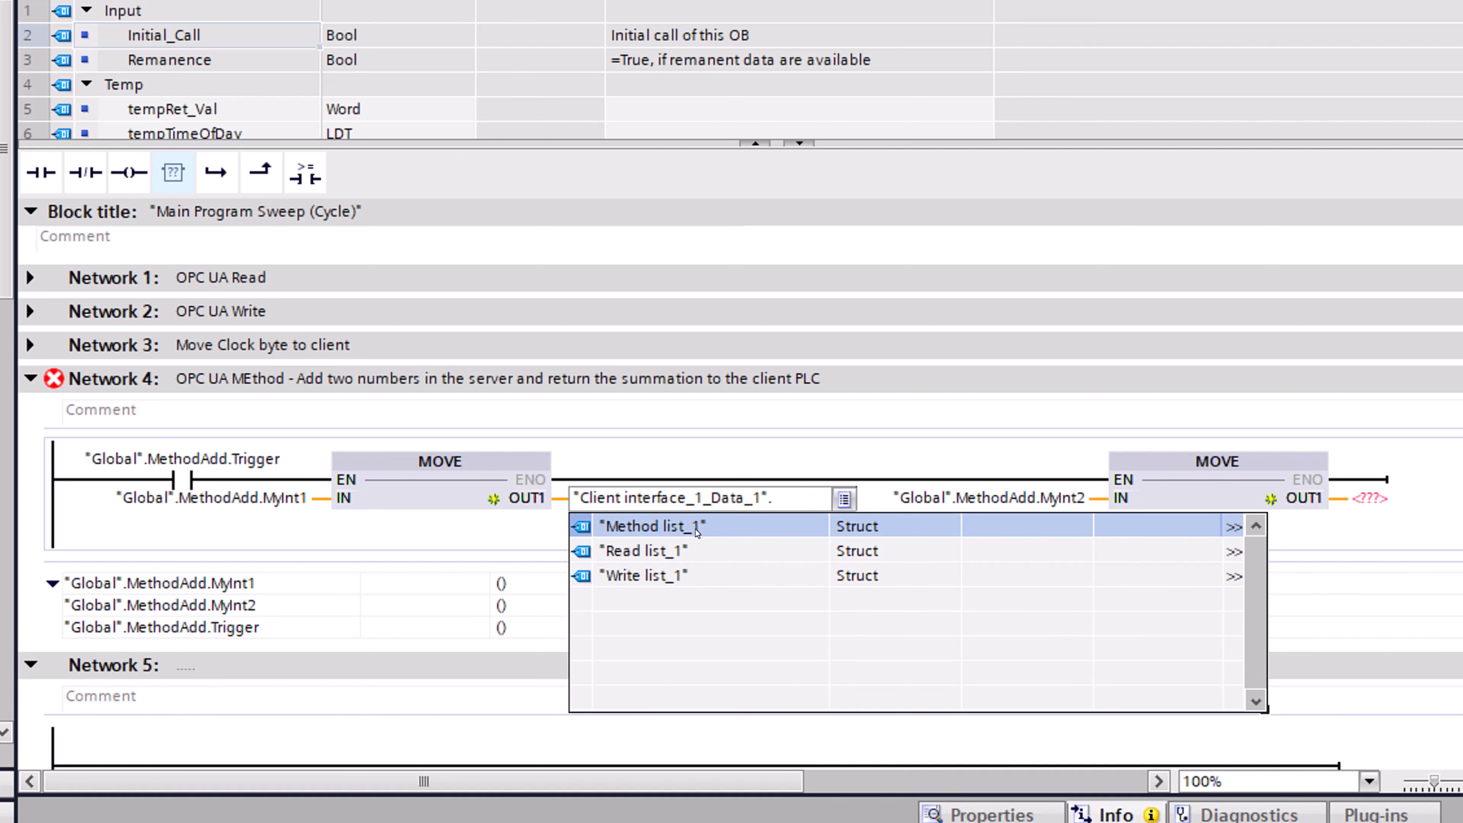
{"action": "left_click", "coordinate": [697, 527]}
{"action": "type", "text": "."}
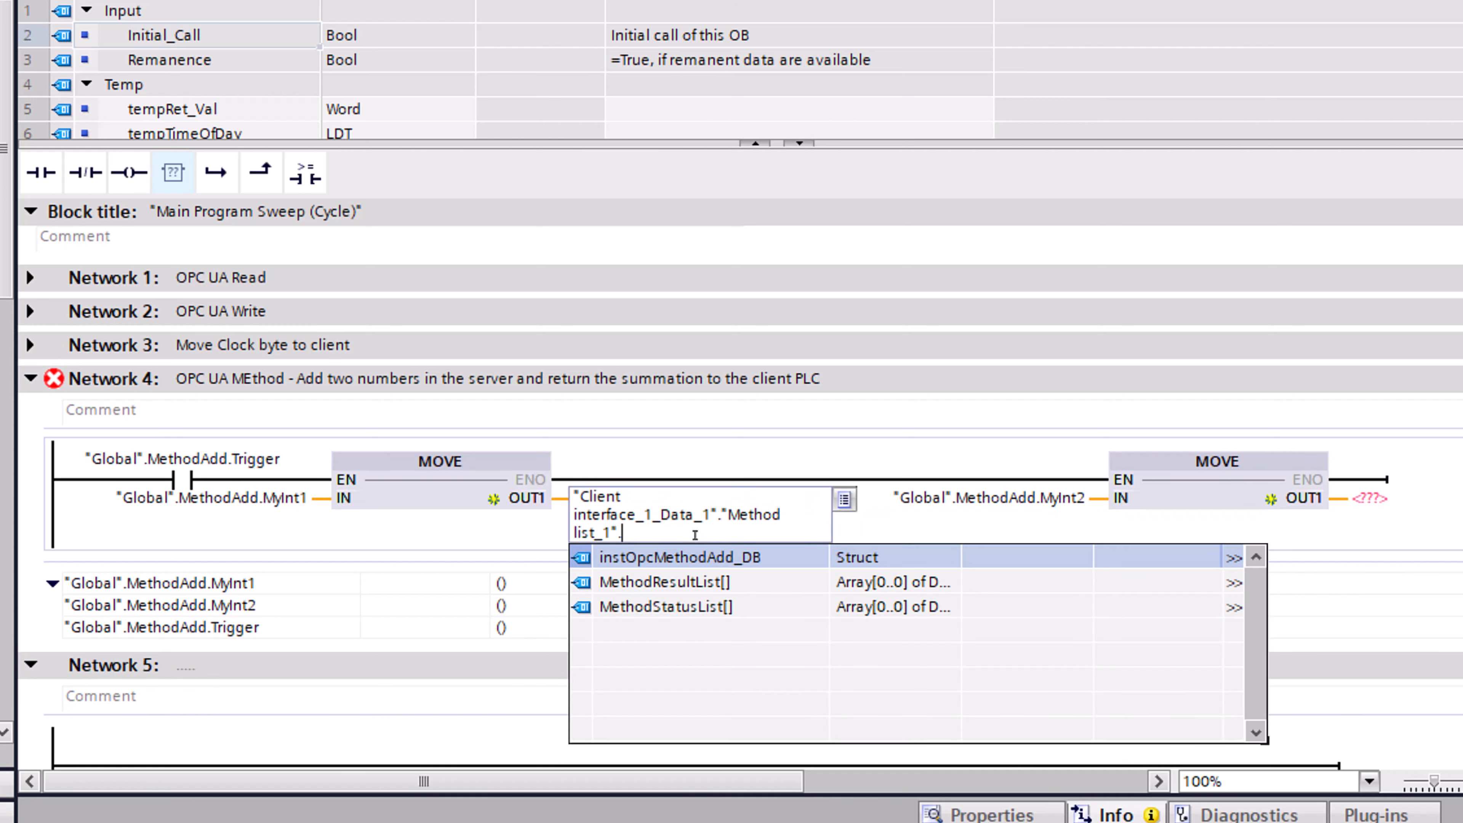
{"action": "left_click", "coordinate": [728, 558]}
{"action": "type", "text": "."}
{"action": "left_click", "coordinate": [726, 559]}
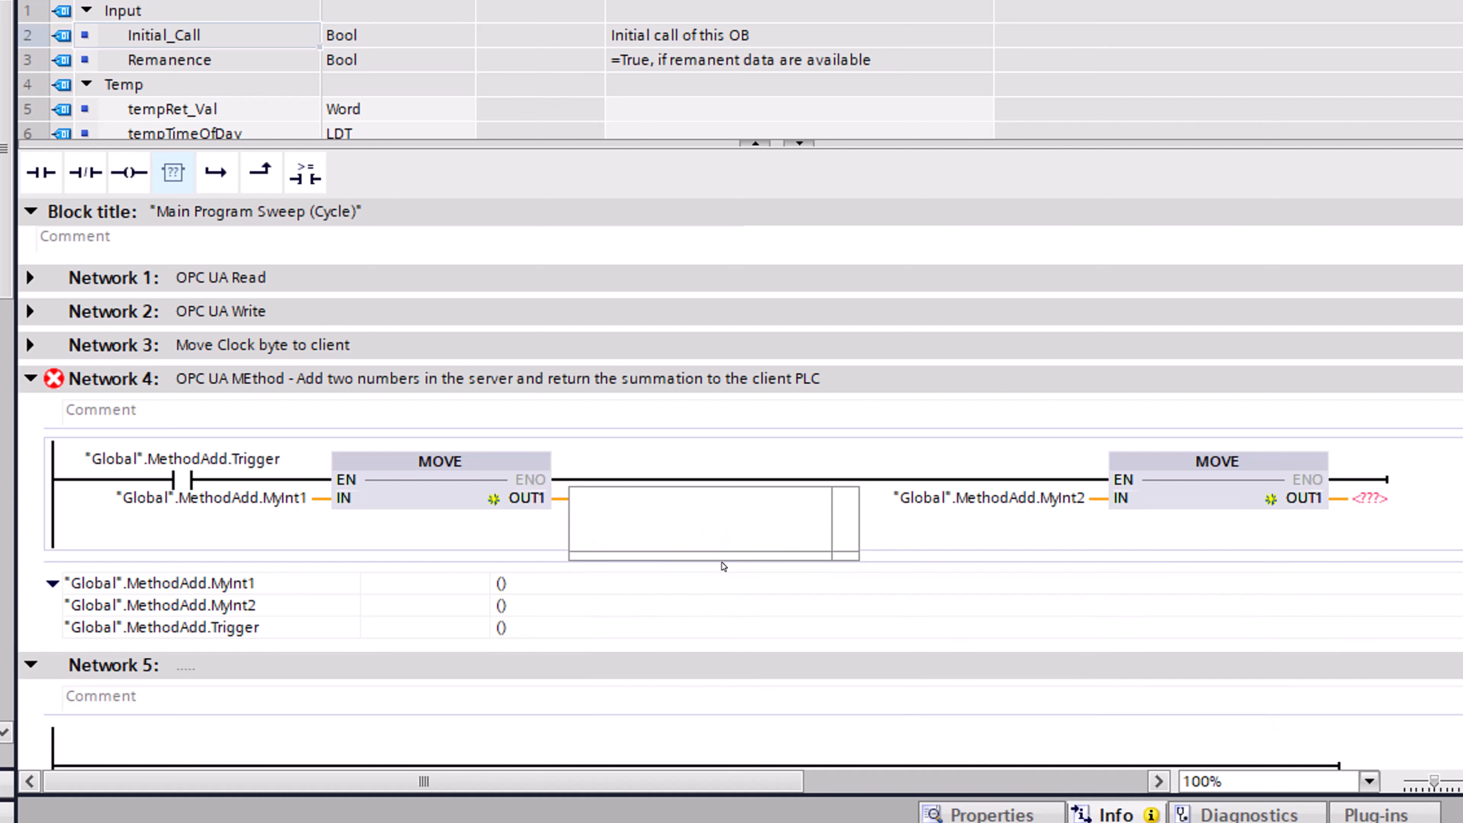
{"action": "type", "text": "."}
{"action": "left_click", "coordinate": [726, 559]}
Set the second MOVE's OUT1 to "Client interface_1_Data_1"."Method list_1".instOpcMethodAdd_DB.Inputs.MyInt2
{"action": "left_click", "coordinate": [1388, 498]}
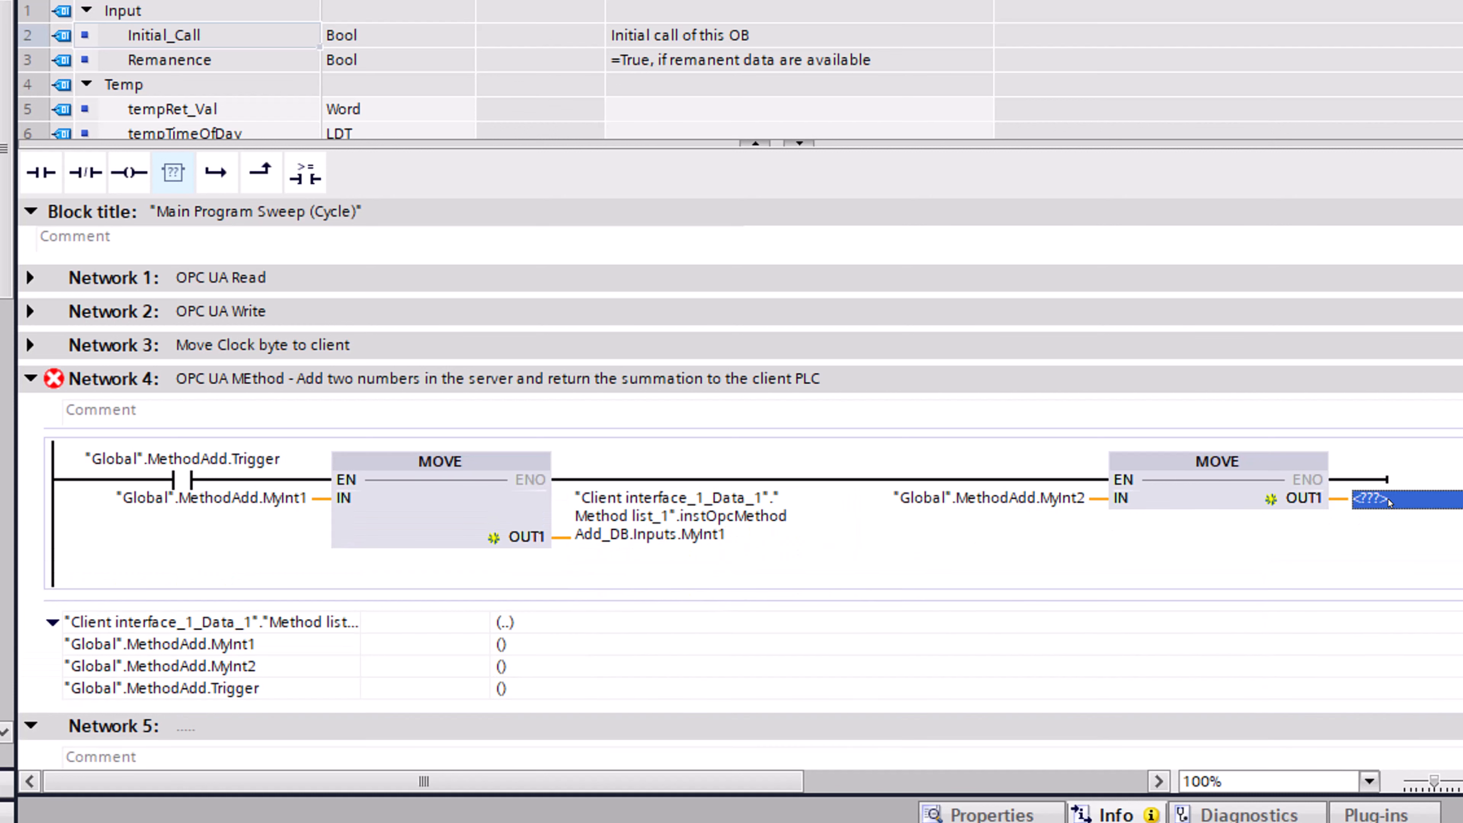
{"action": "type", "text": "client"}
{"action": "left_click", "coordinate": [1093, 552]}
{"action": "type", "text": "."}
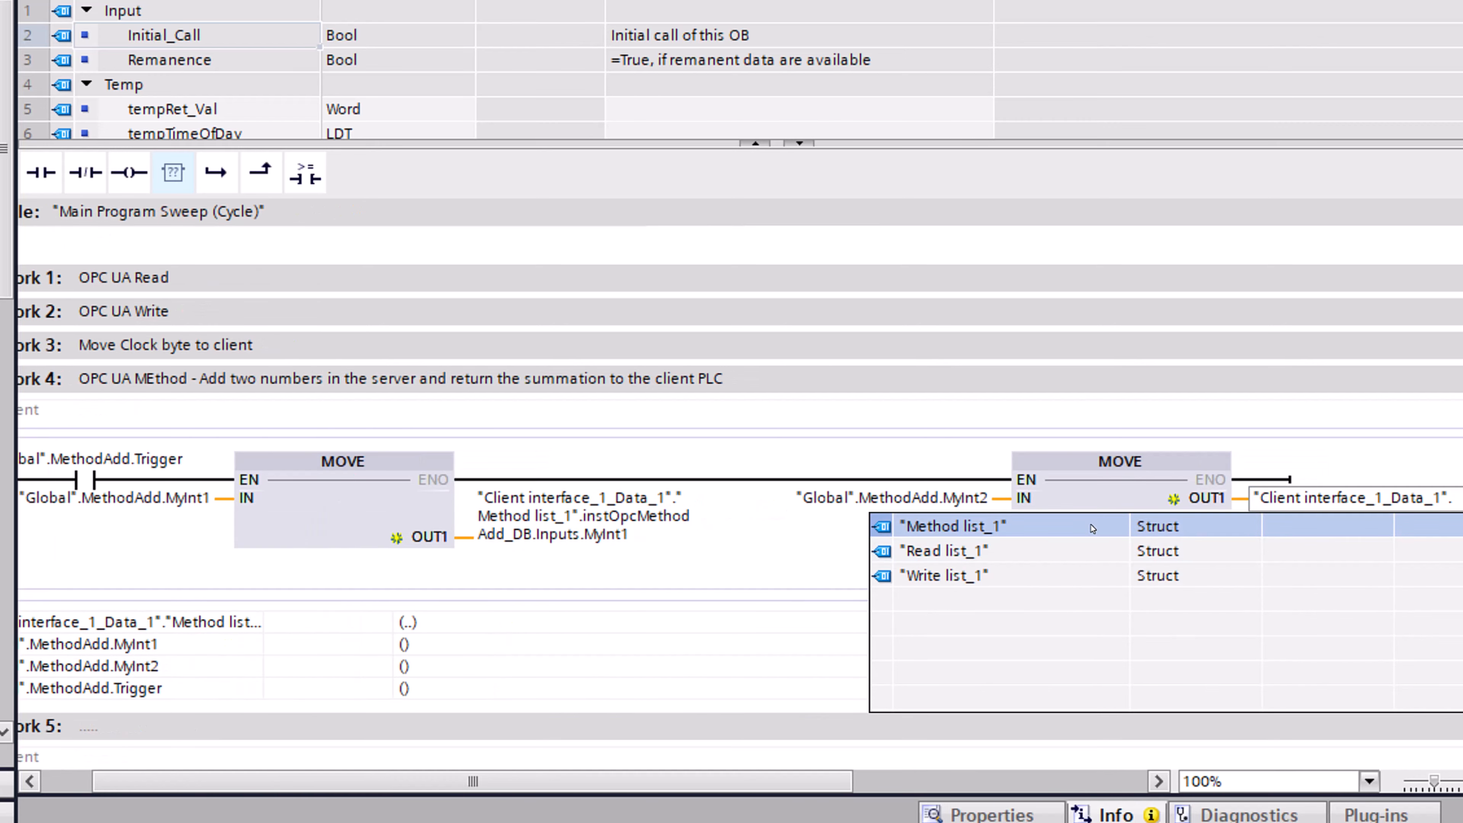
{"action": "left_click", "coordinate": [1093, 529]}
{"action": "type", "text": "."}
{"action": "left_click", "coordinate": [1078, 562]}
{"action": "type", "text": ".instOpcMethodAdd_DB."}
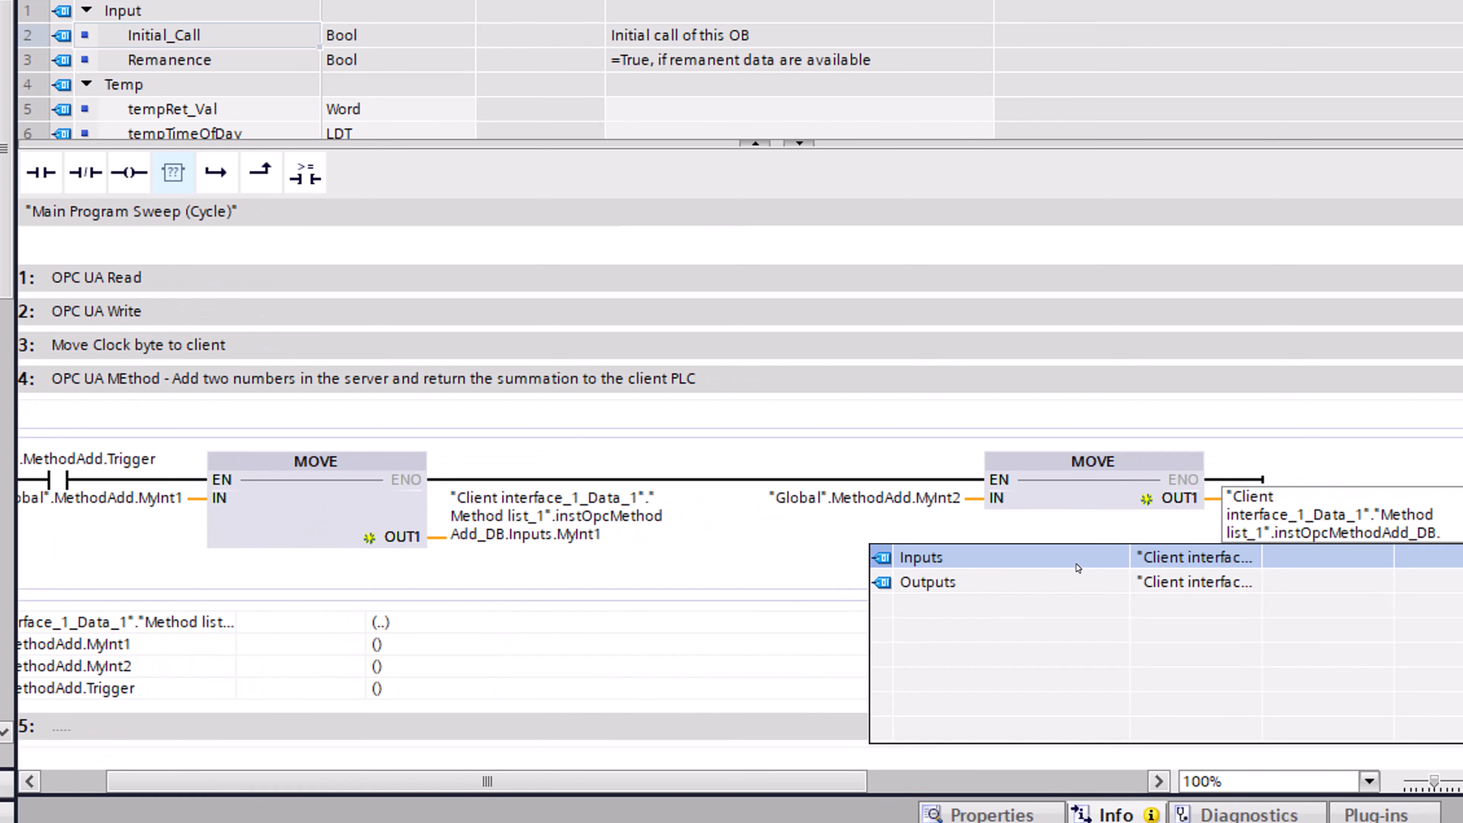
{"action": "left_click", "coordinate": [1077, 565]}
{"action": "type", "text": "."}
{"action": "left_click", "coordinate": [1074, 594]}
{"action": "key", "text": "Return"}
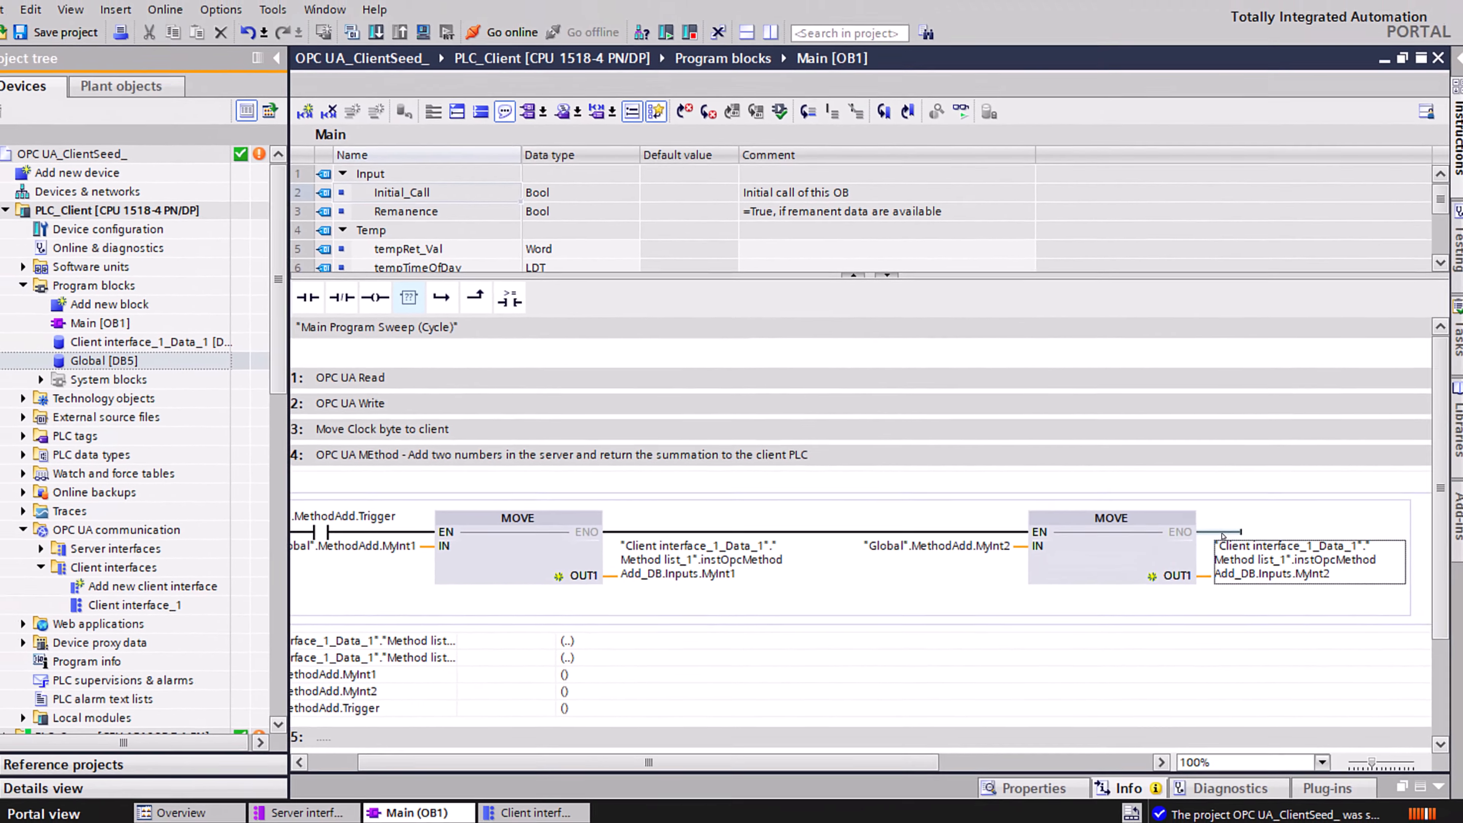
Insert the OPC UA client instruction OPC_UA_MethodCall_C after the second MOVE, with the automatically numbered single-instance data block OPC_UA_MethodCall_C_DB
{"action": "left_click_drag", "start_coordinate": [575, 759], "coordinate": [779, 759]}
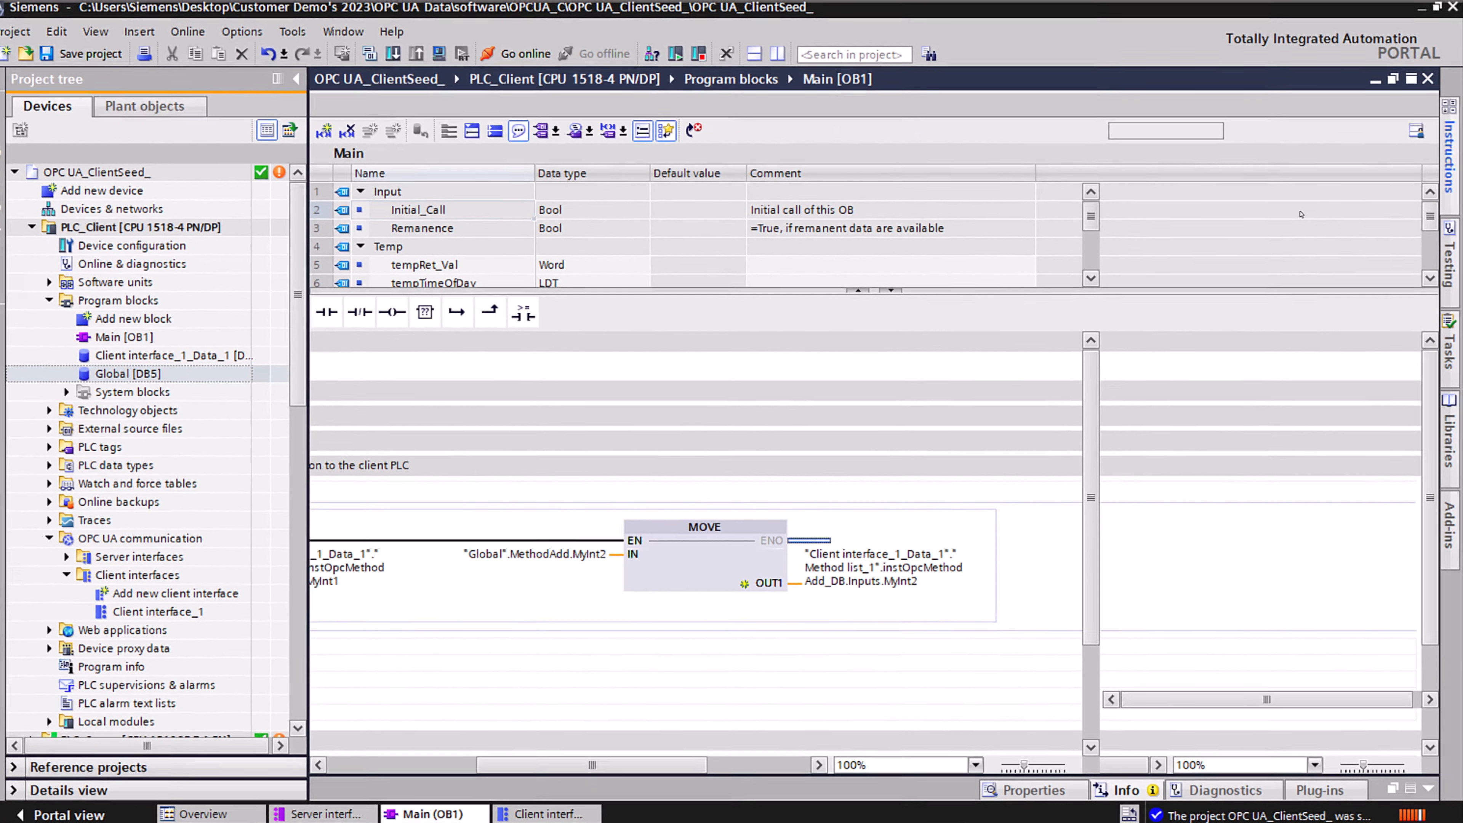
{"action": "left_click", "coordinate": [1449, 155]}
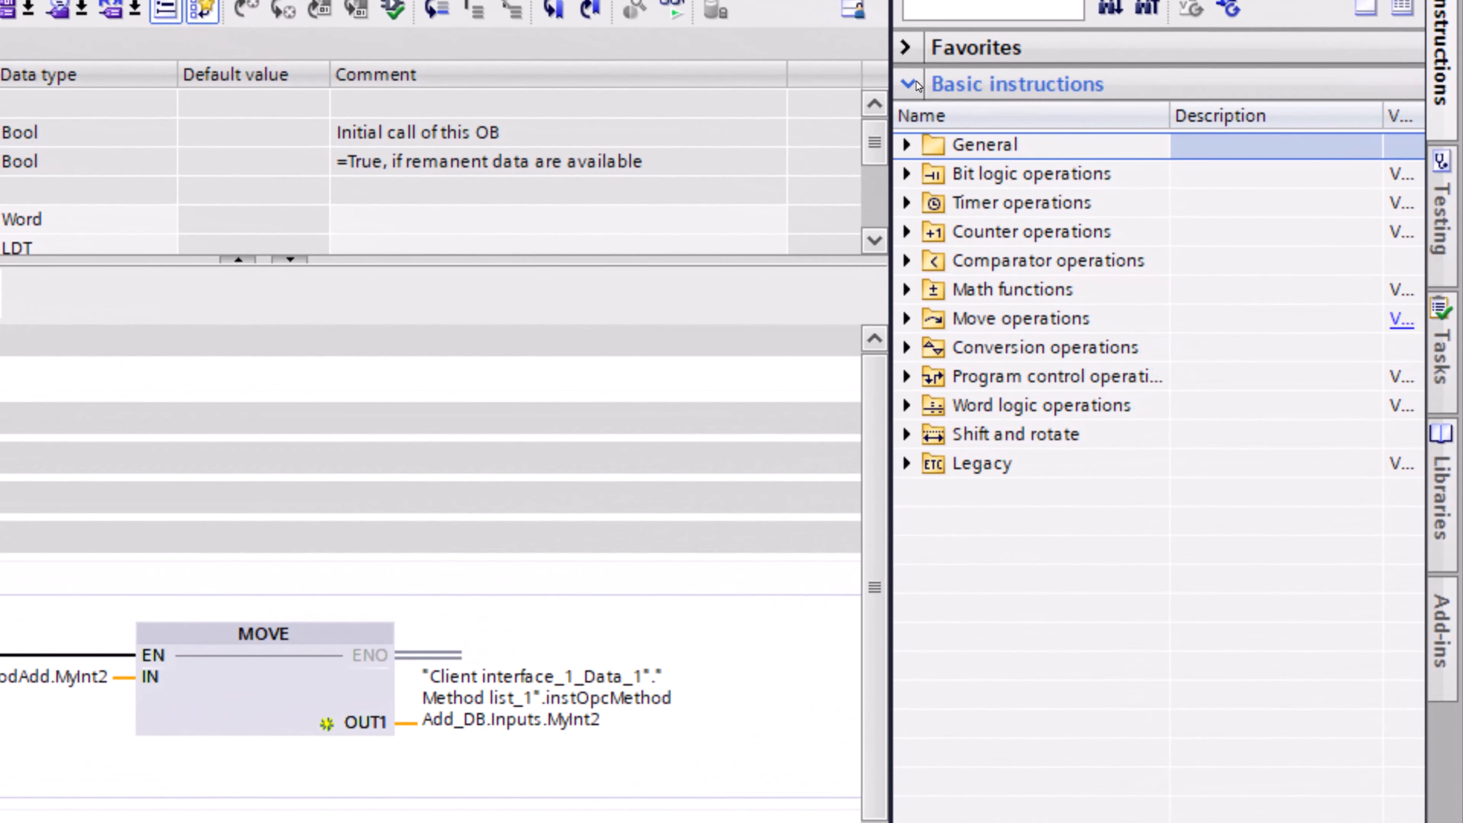
{"action": "left_click", "coordinate": [954, 100]}
{"action": "left_click", "coordinate": [905, 124]}
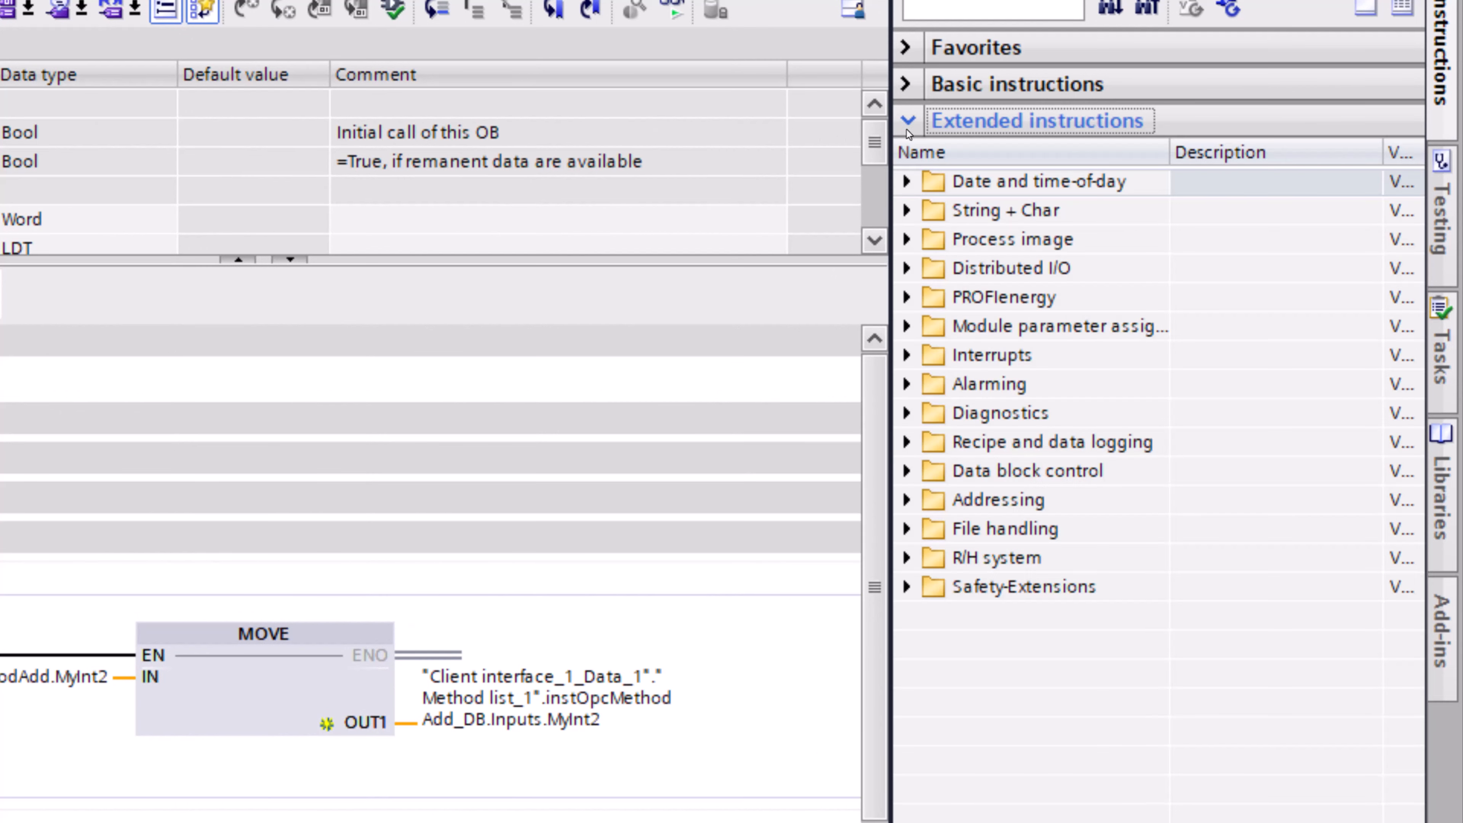
{"action": "left_click", "coordinate": [909, 128]}
{"action": "left_click", "coordinate": [902, 194]}
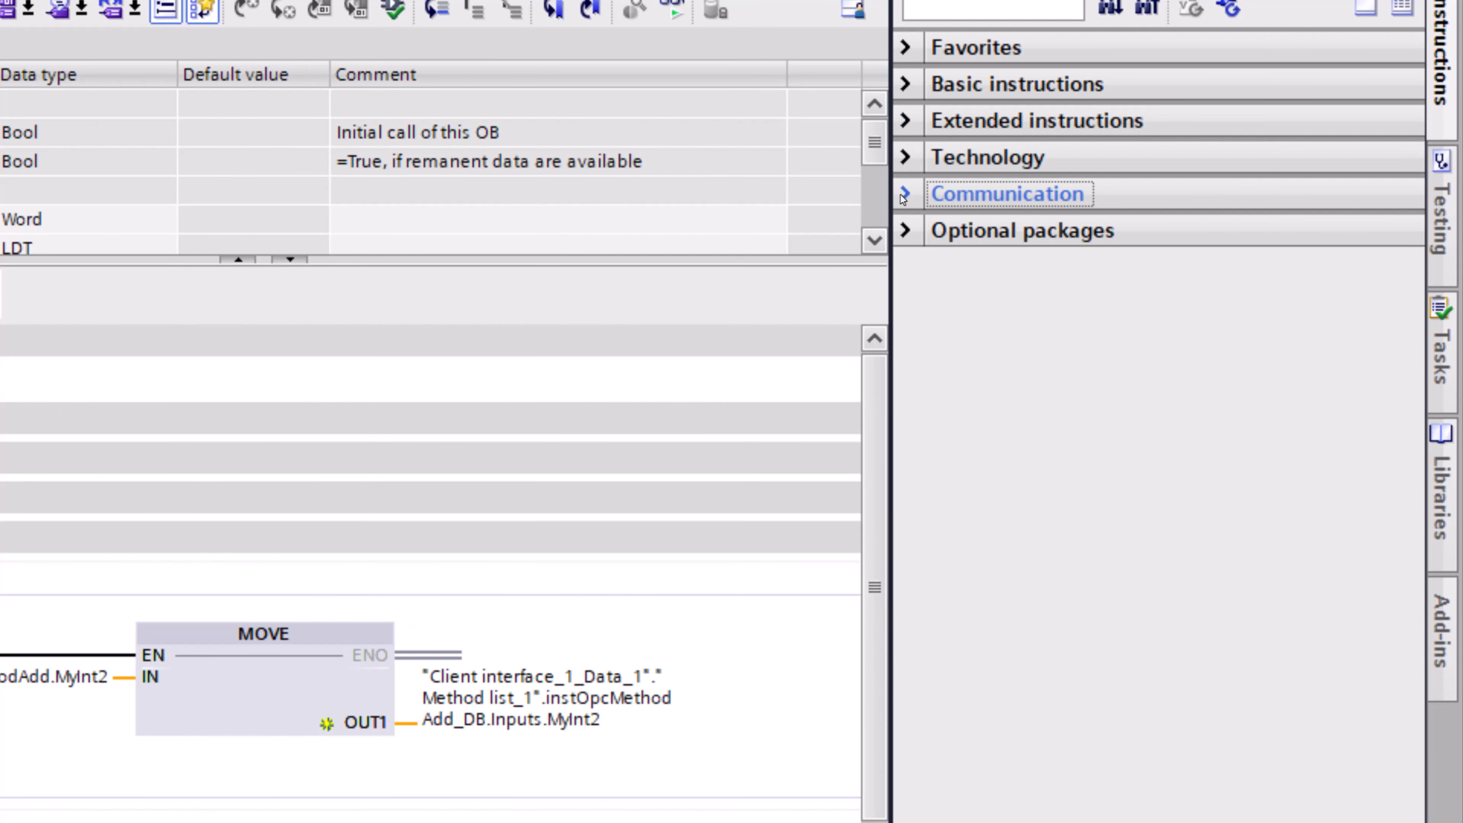
{"action": "left_click", "coordinate": [907, 283]}
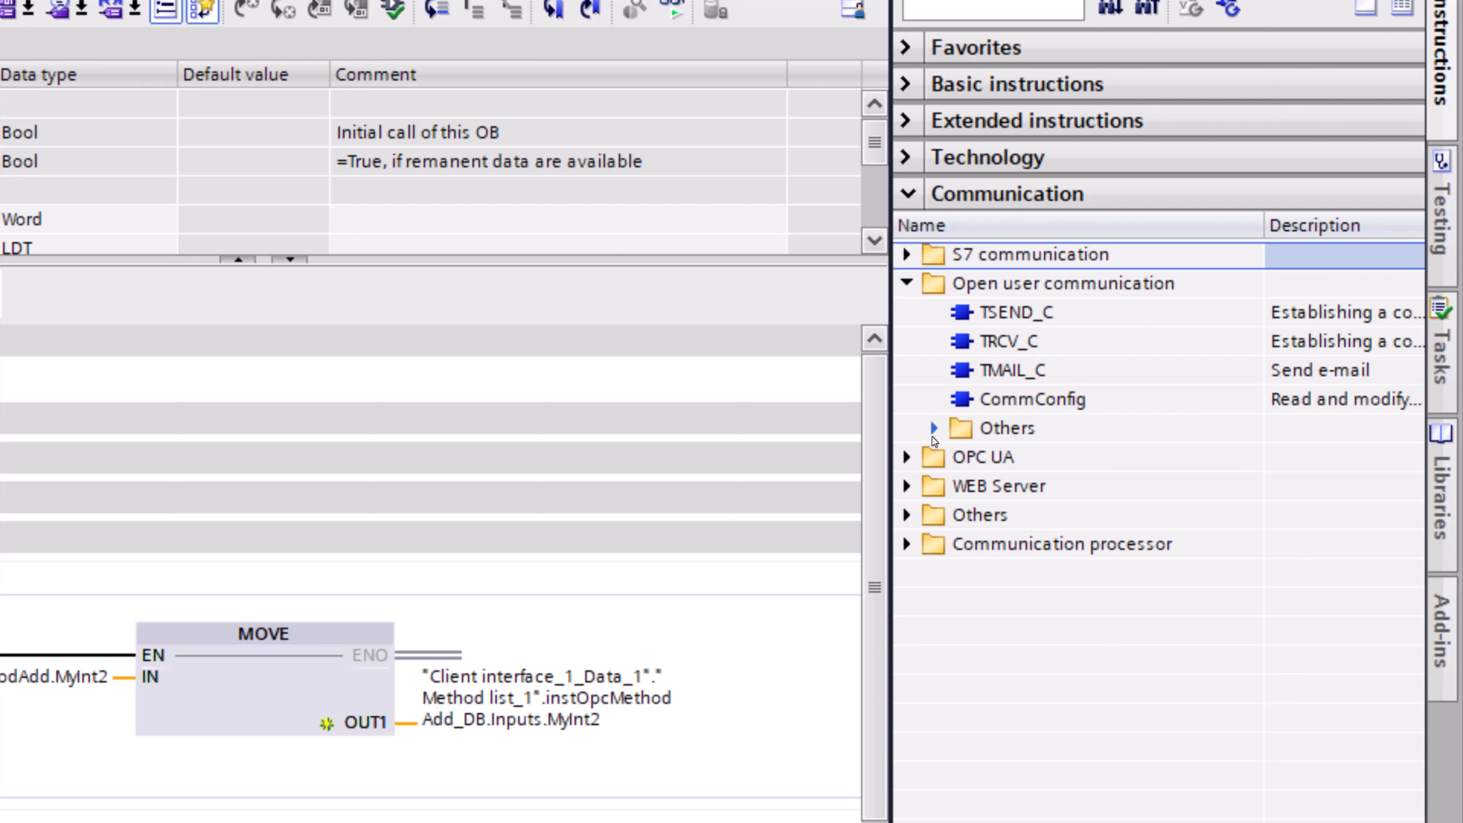
{"action": "left_click", "coordinate": [909, 457]}
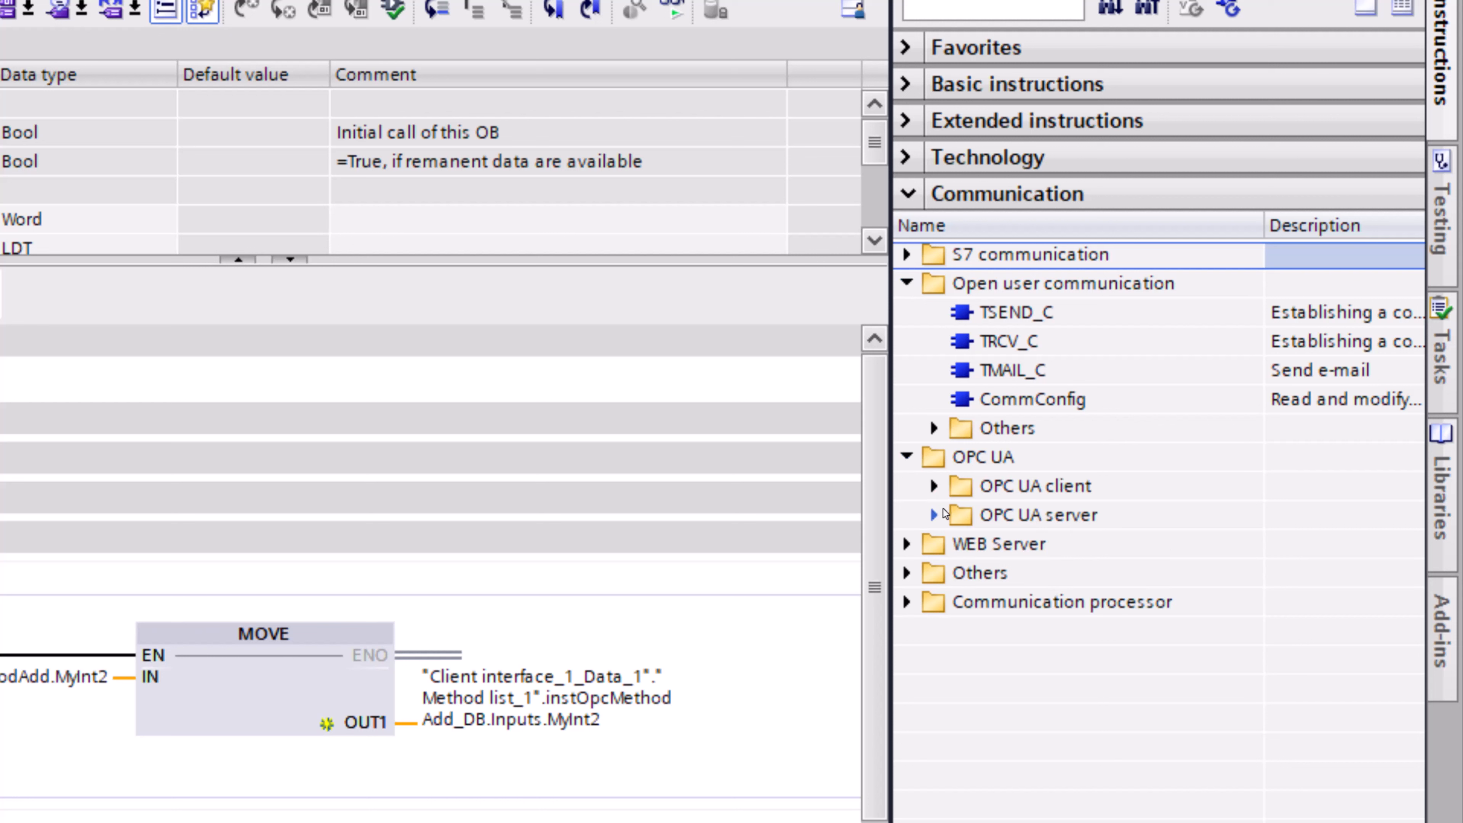
{"action": "left_click", "coordinate": [934, 486]}
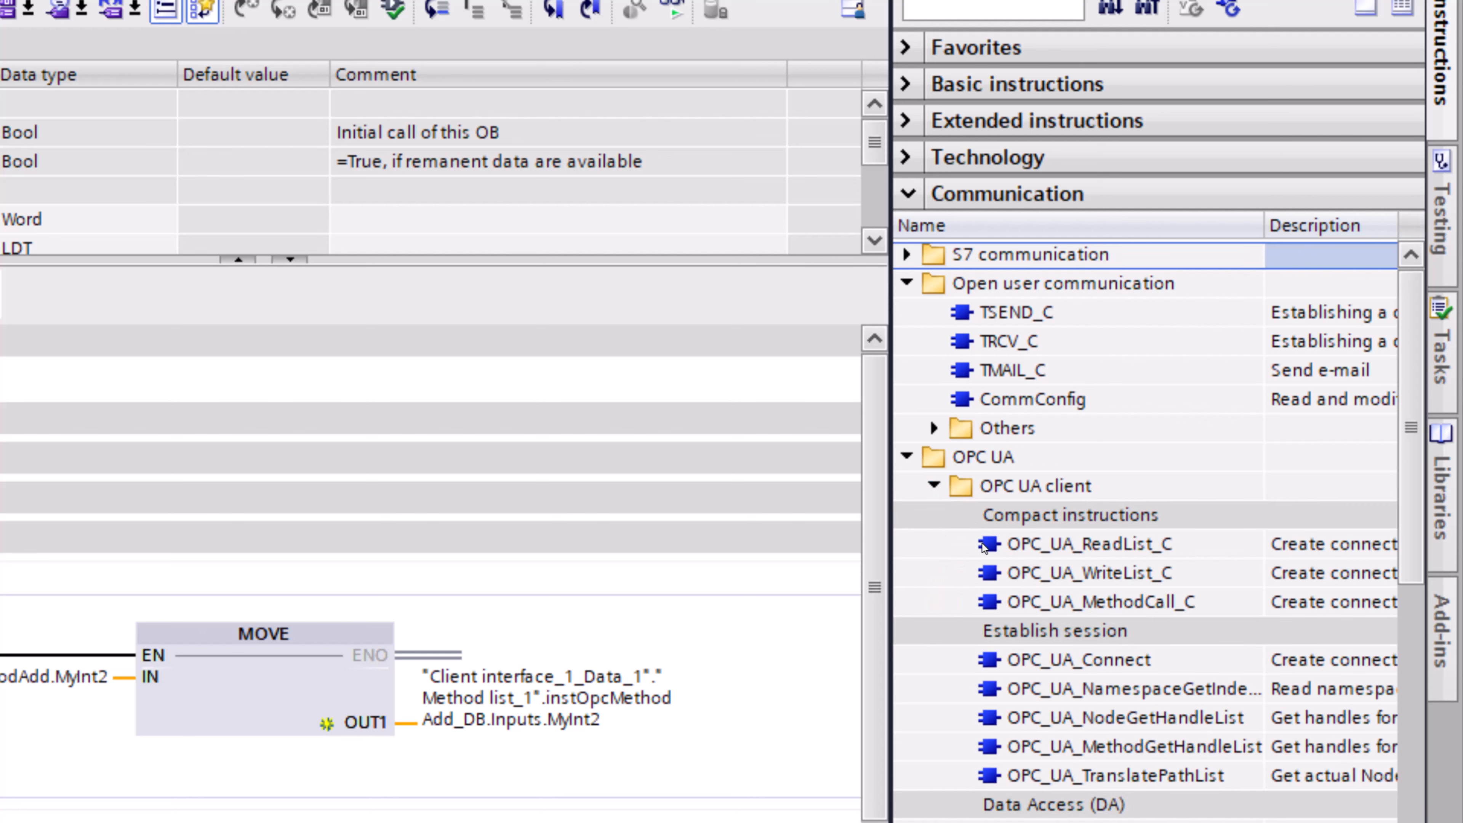
{"action": "mouse_move", "coordinate": [1045, 601]}
{"action": "left_mouse_down"}
{"action": "mouse_move", "coordinate": [1057, 606]}
{"action": "mouse_move", "coordinate": [875, 602]}
{"action": "mouse_move", "coordinate": [433, 662]}
{"action": "left_mouse_up"}
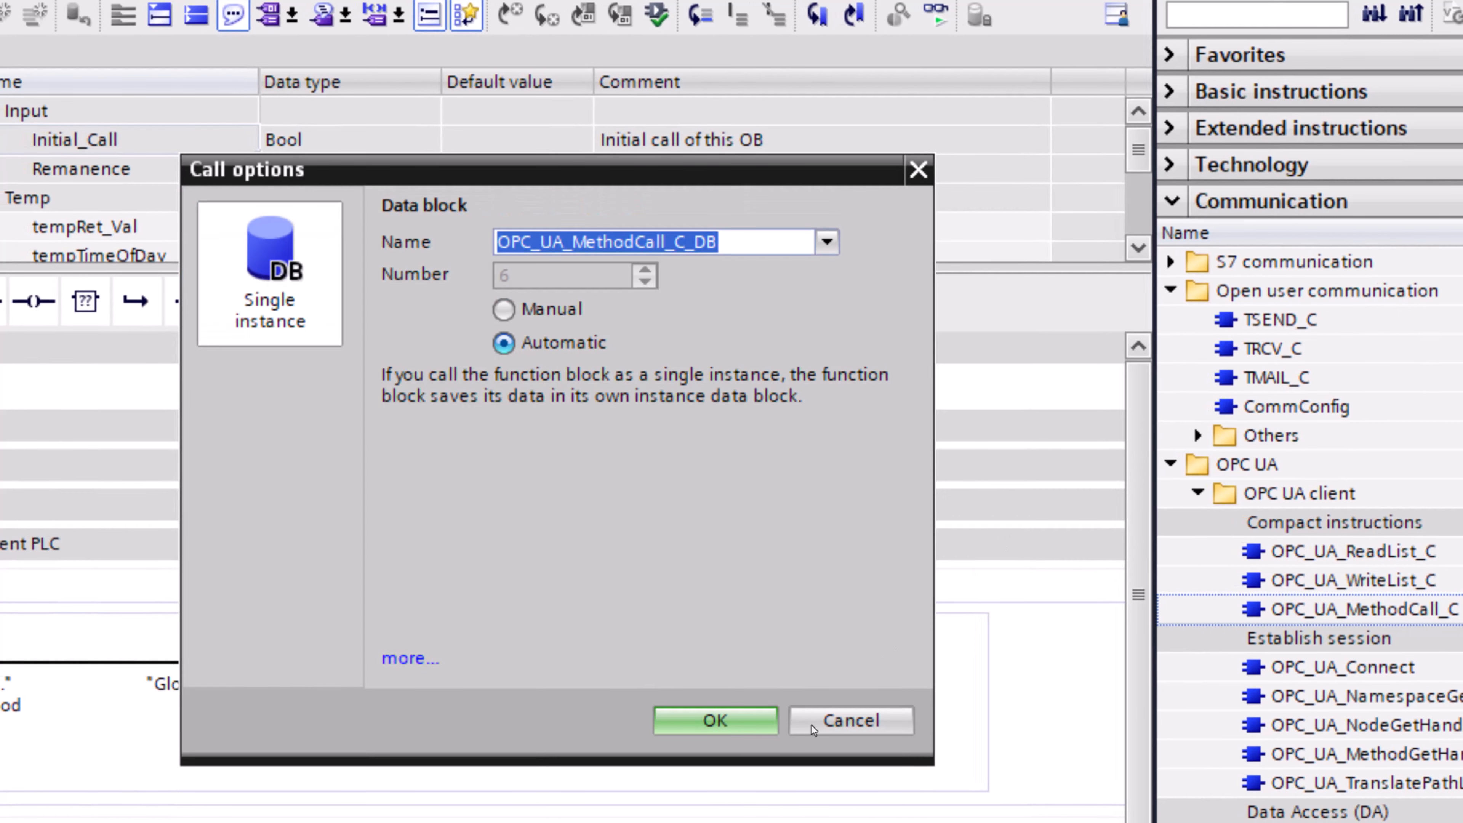
{"action": "left_click", "coordinate": [736, 728]}
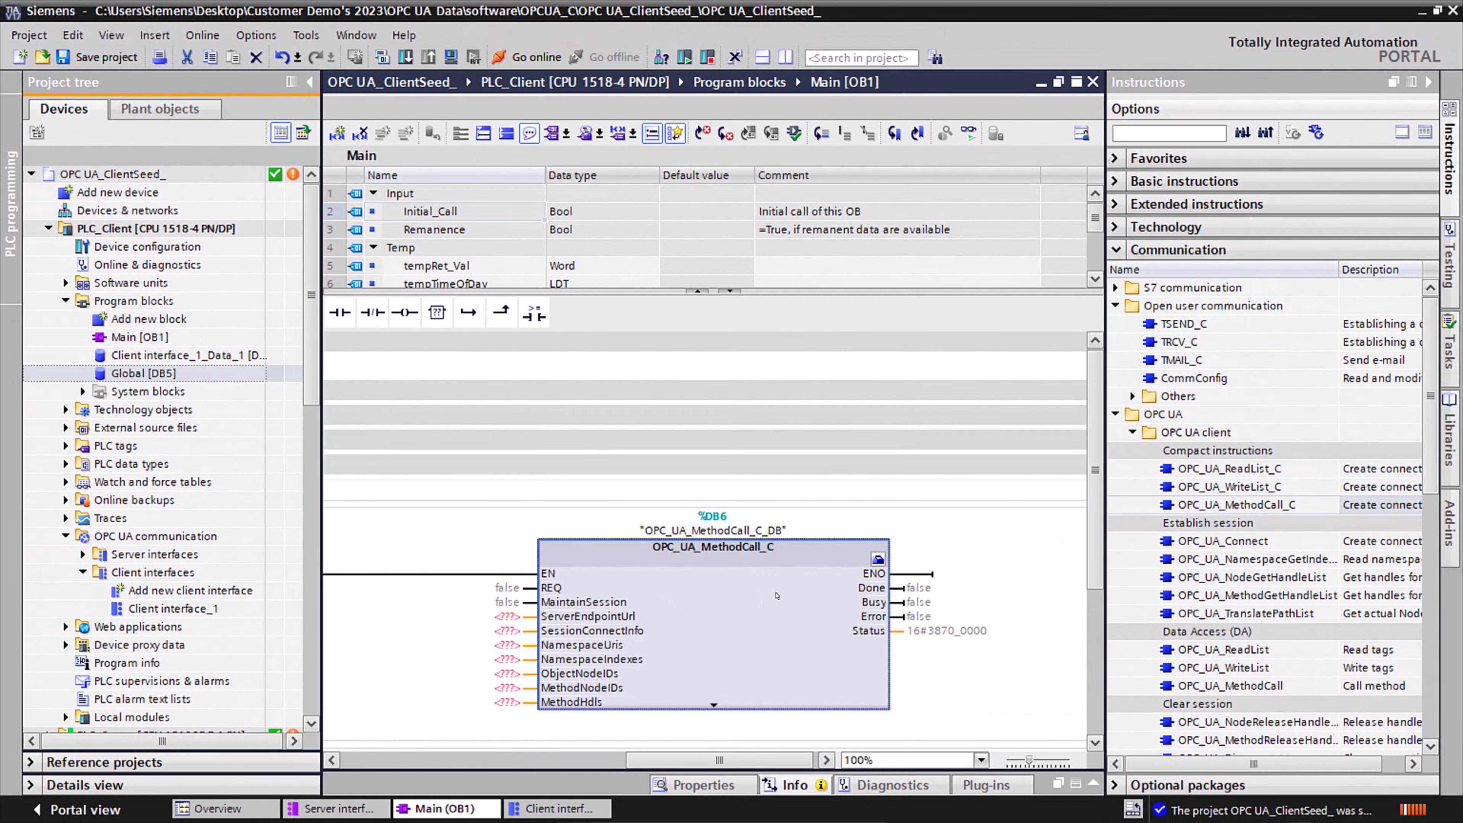
Move the Trigger contact and both MOVE boxes onto the REQ input of the OPC_UA_MethodCall_C block
{"action": "left_click_drag", "start_coordinate": [688, 761], "coordinate": [398, 761]}
{"action": "left_click", "coordinate": [473, 575]}
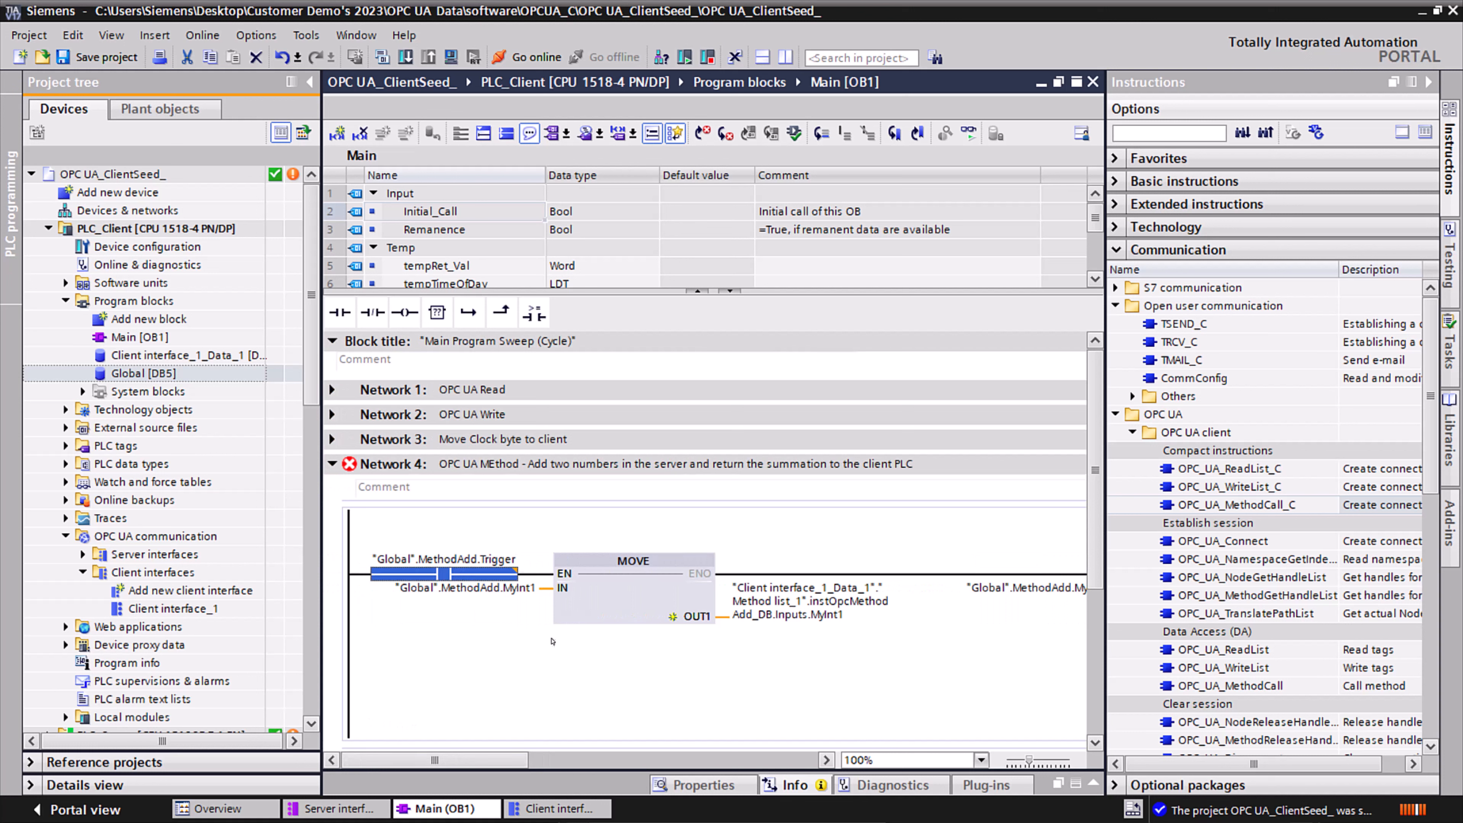
{"action": "left_click_drag", "start_coordinate": [481, 761], "coordinate": [679, 761]}
{"action": "left_click", "coordinate": [727, 600]}
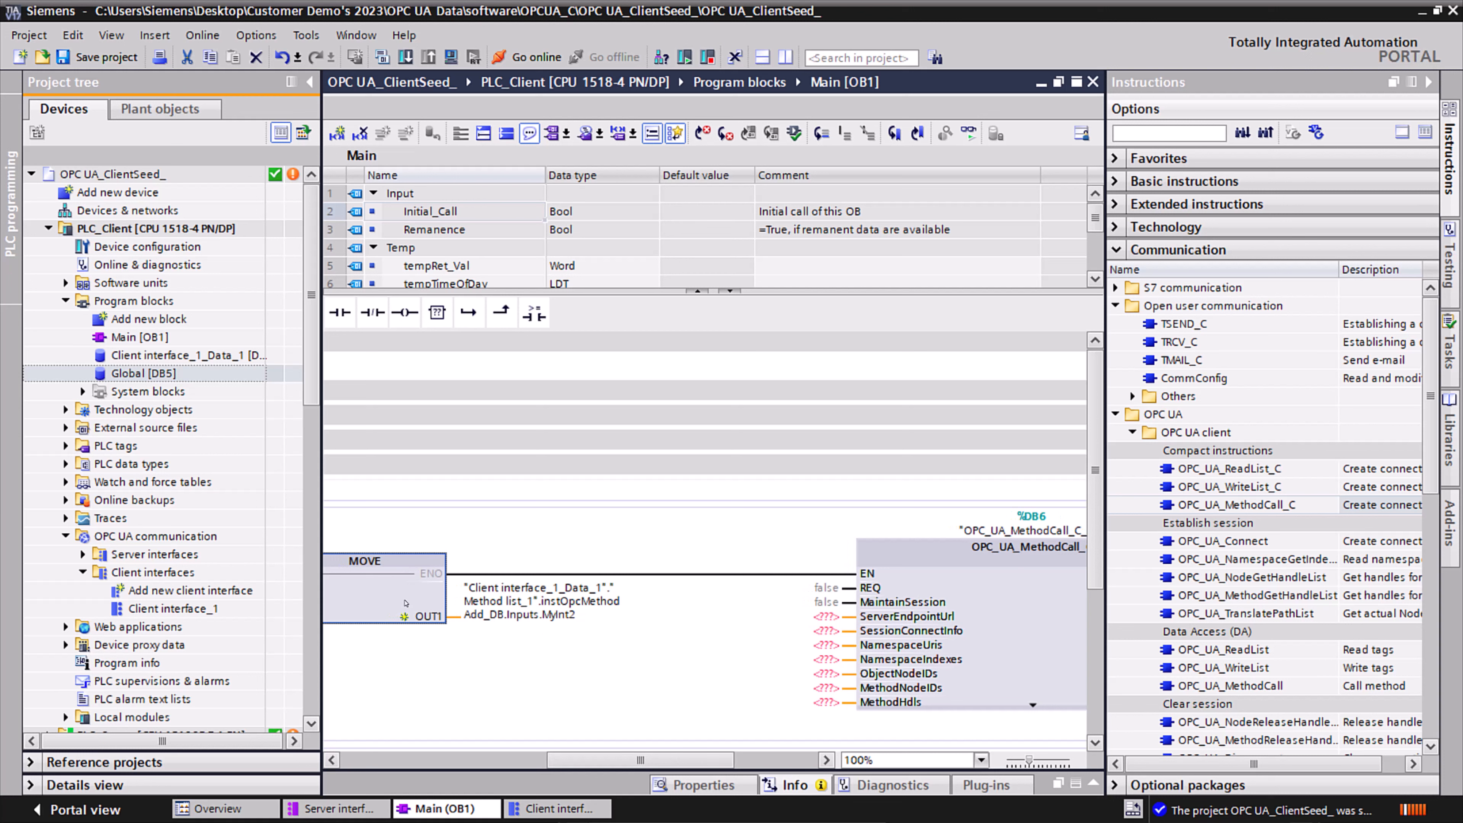
{"action": "left_click_drag", "start_coordinate": [820, 590], "coordinate": [852, 589]}
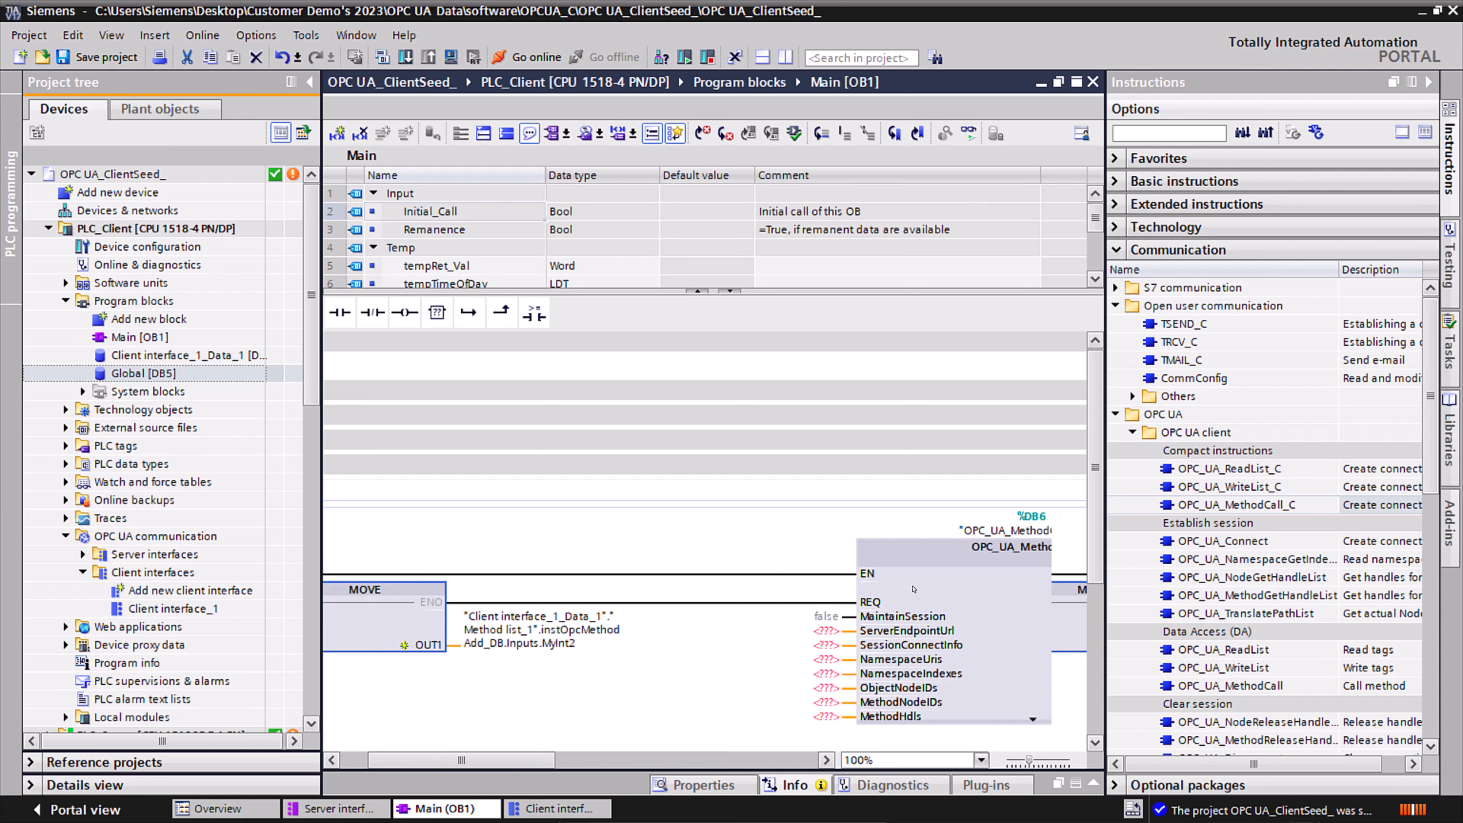
Insert a MOVE box on the ENO output of the OPC_UA_MethodCall_C block in Network 4
{"action": "left_click_drag", "start_coordinate": [505, 765], "coordinate": [799, 728]}
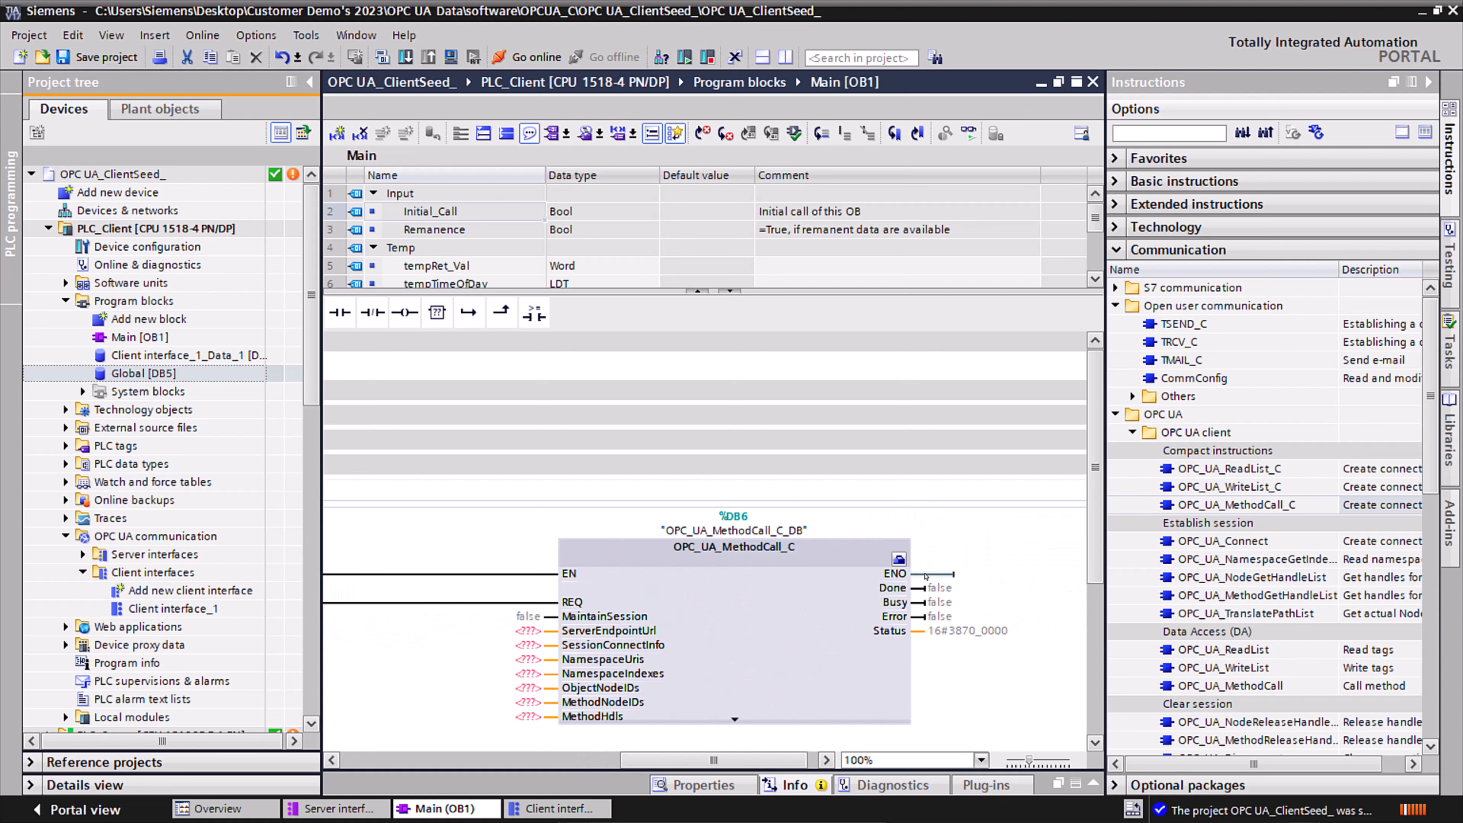
{"action": "left_click_drag", "start_coordinate": [534, 312], "coordinate": [961, 570]}
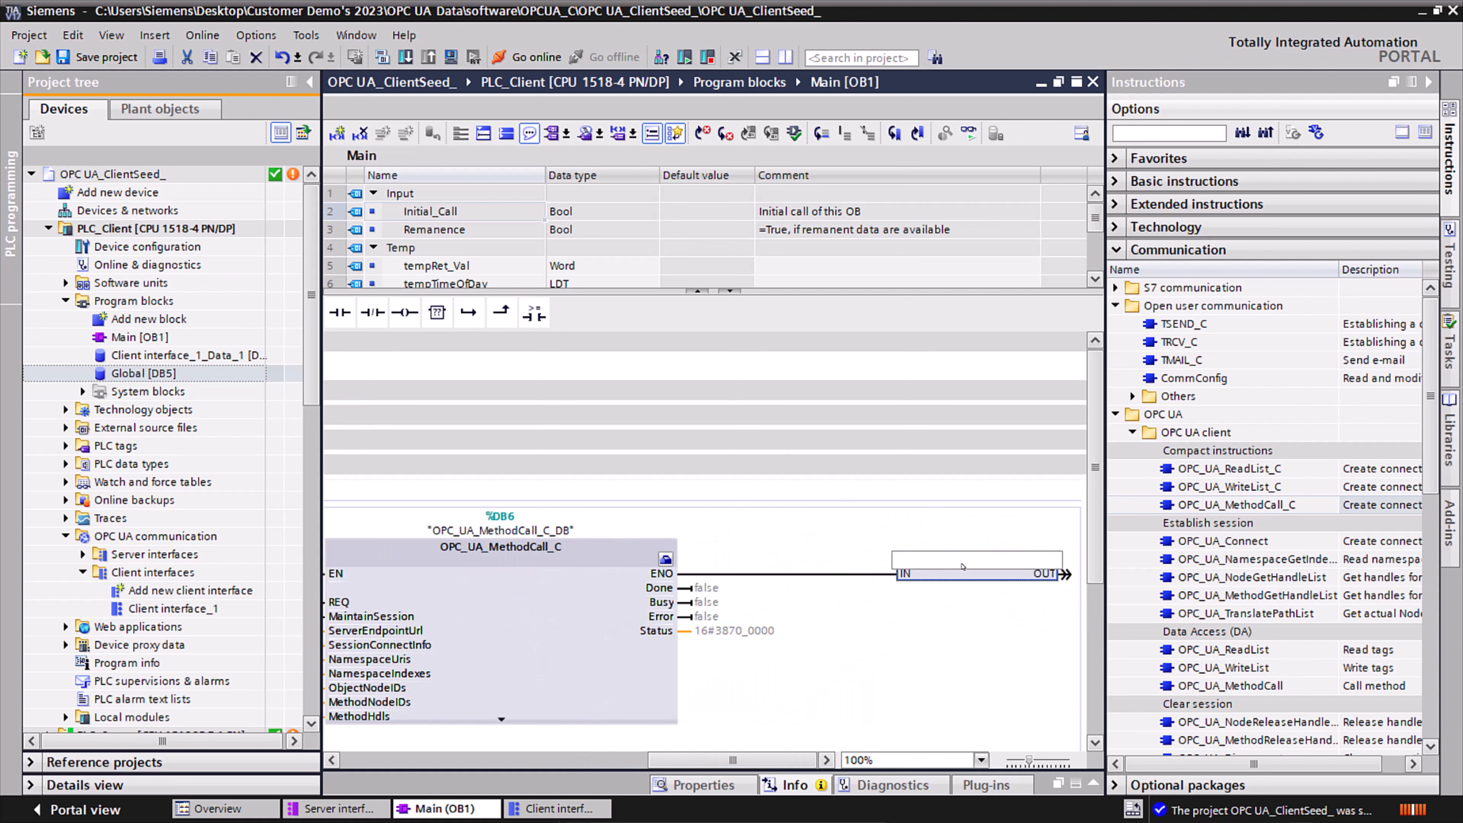
{"action": "type", "text": "MOVE"}
{"action": "key", "text": "Return"}
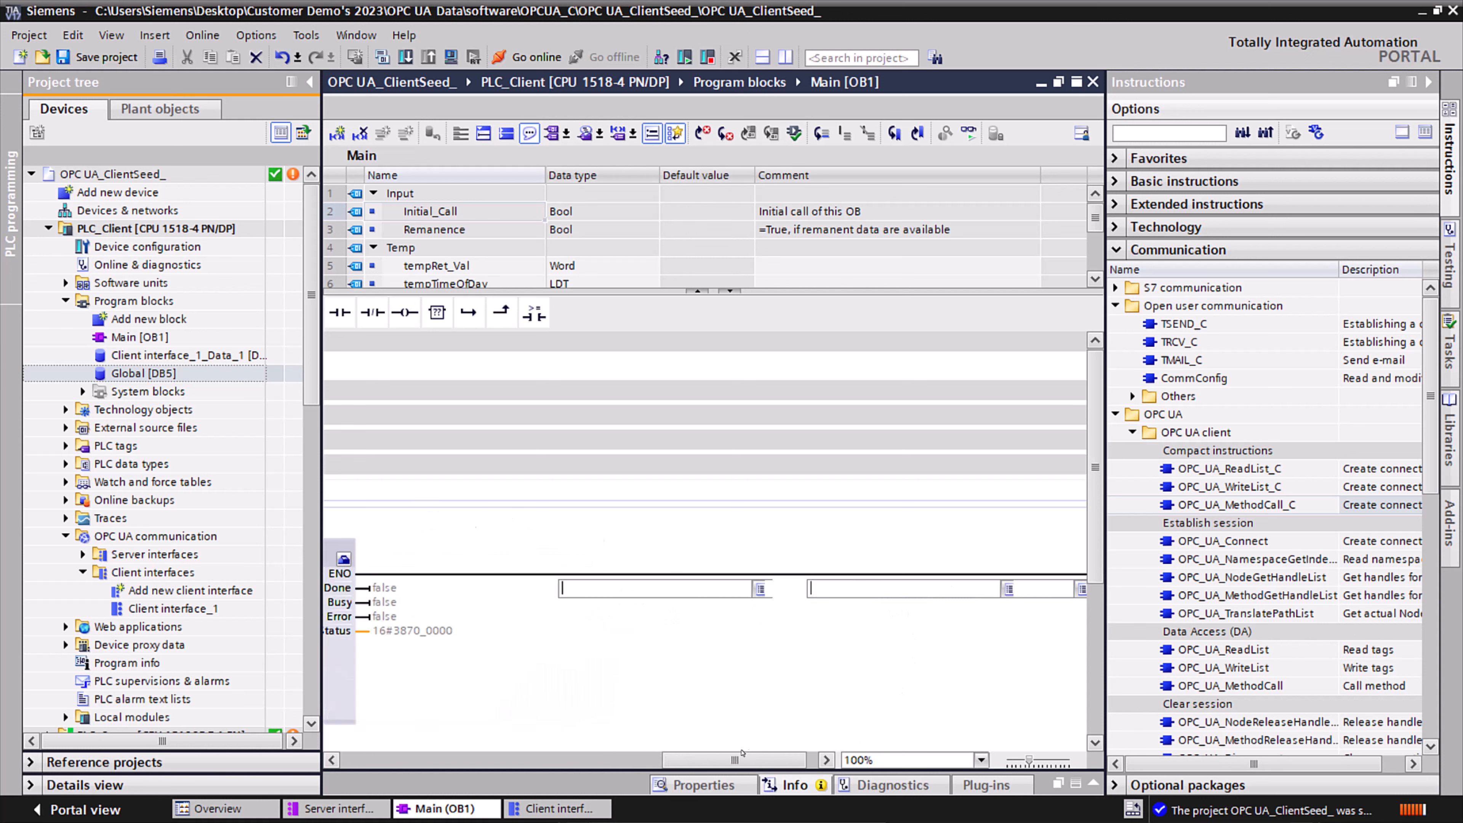
Set the new MOVE's IN to "Client interface_1_Data_1"."Method list_1".instOpcMethodAdd_DB.Outputs.MySum
{"action": "type", "text": "client"}
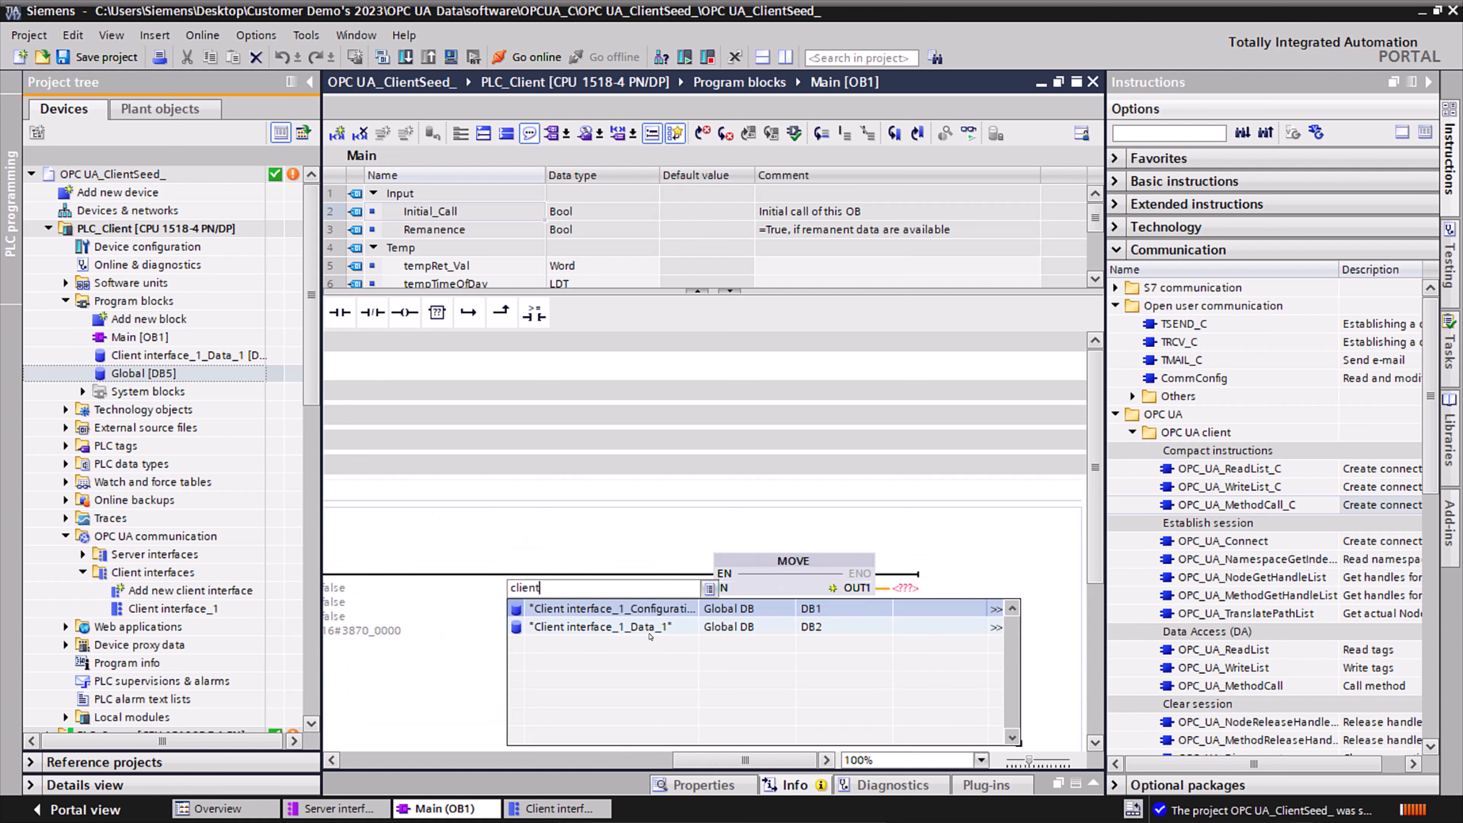
{"action": "left_click", "coordinate": [650, 634]}
{"action": "left_click", "coordinate": [598, 634]}
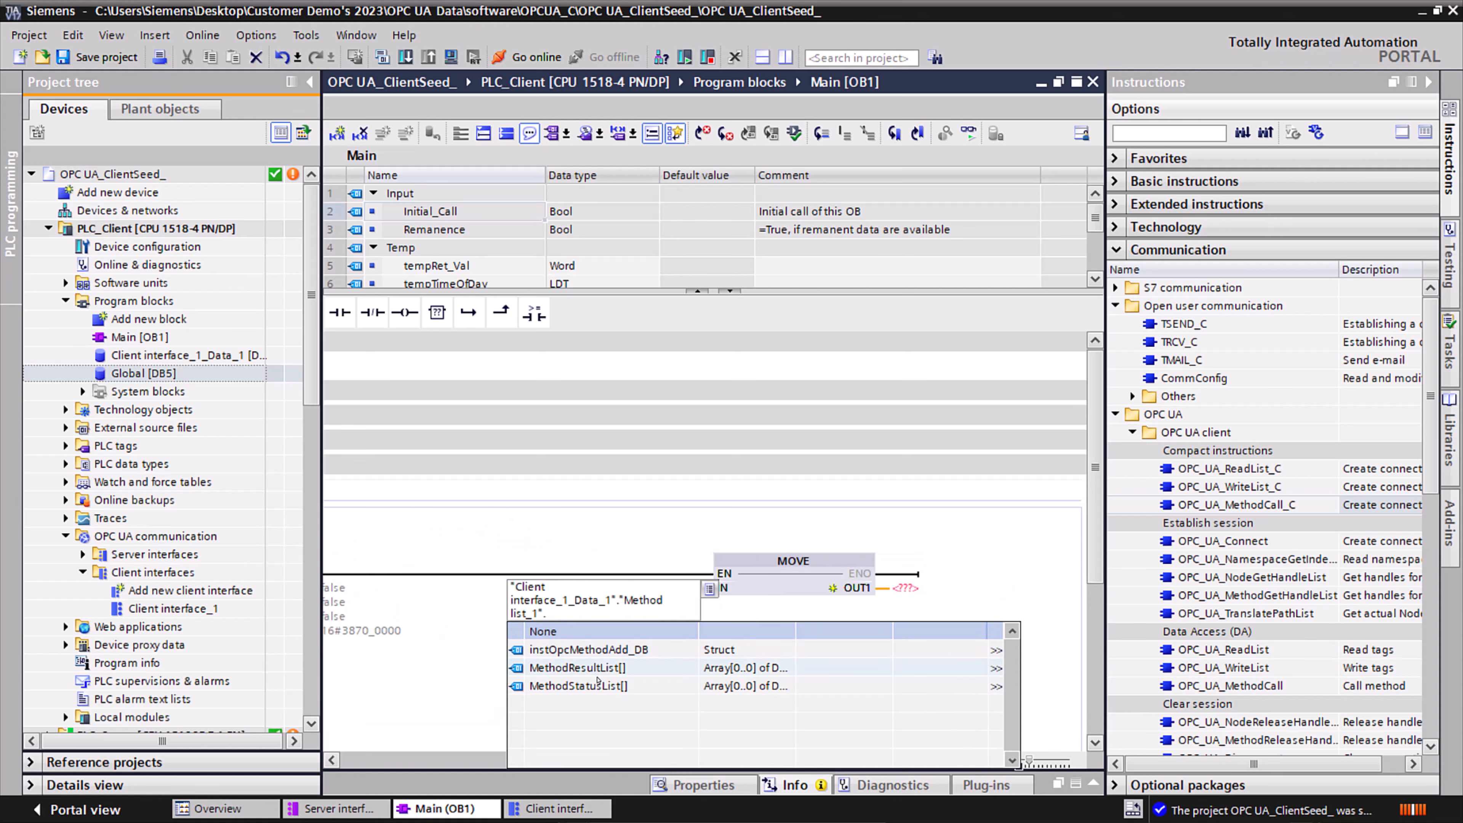
{"action": "left_click", "coordinate": [589, 650]}
{"action": "left_click", "coordinate": [576, 667]}
{"action": "left_click", "coordinate": [599, 667]}
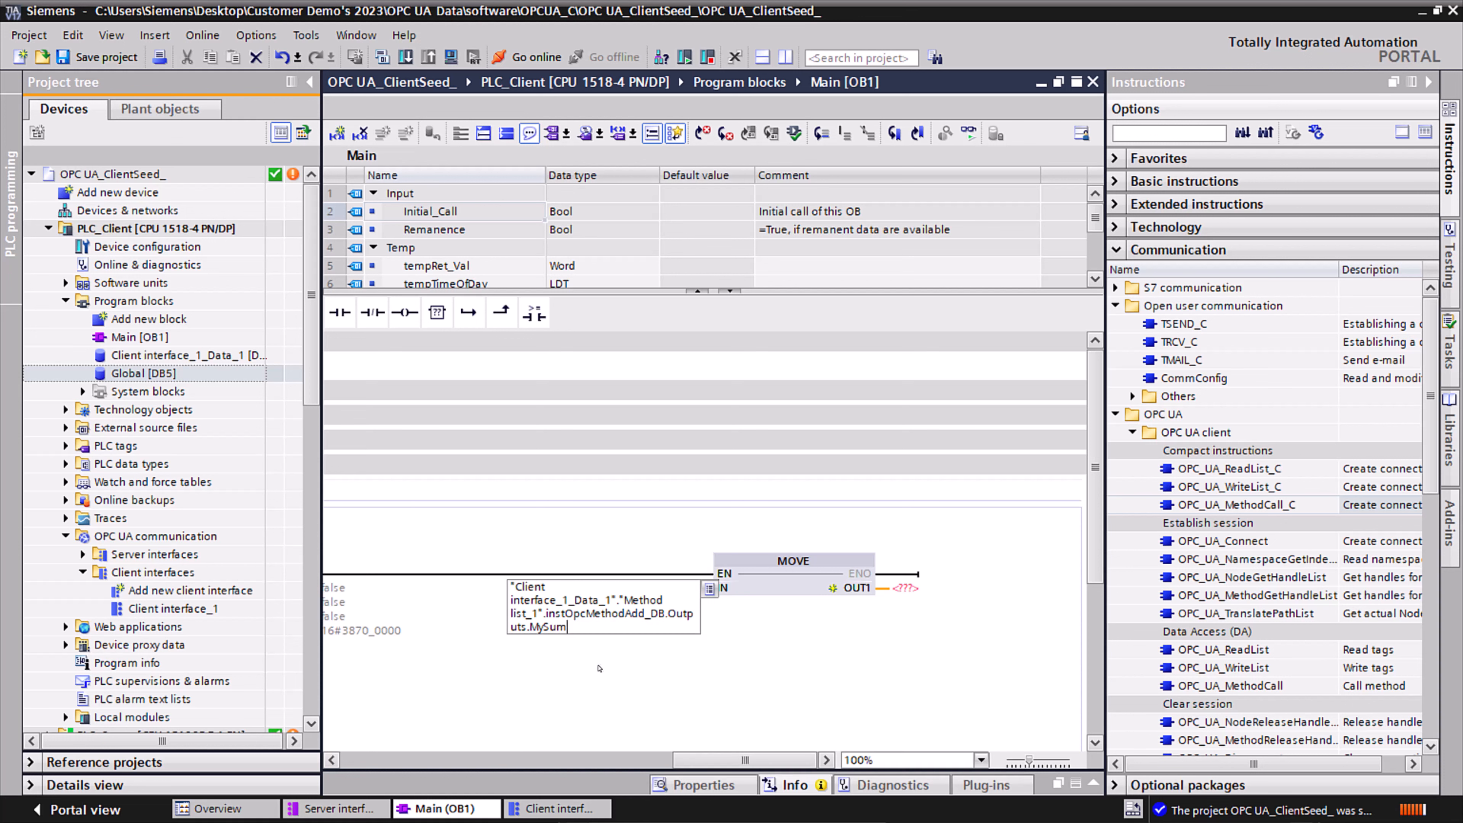
Set the OUT1 of the MOVE after the method call to "Global".MethodAdd.MySum
{"action": "left_click", "coordinate": [905, 588]}
{"action": "type", "text": "glboal"}
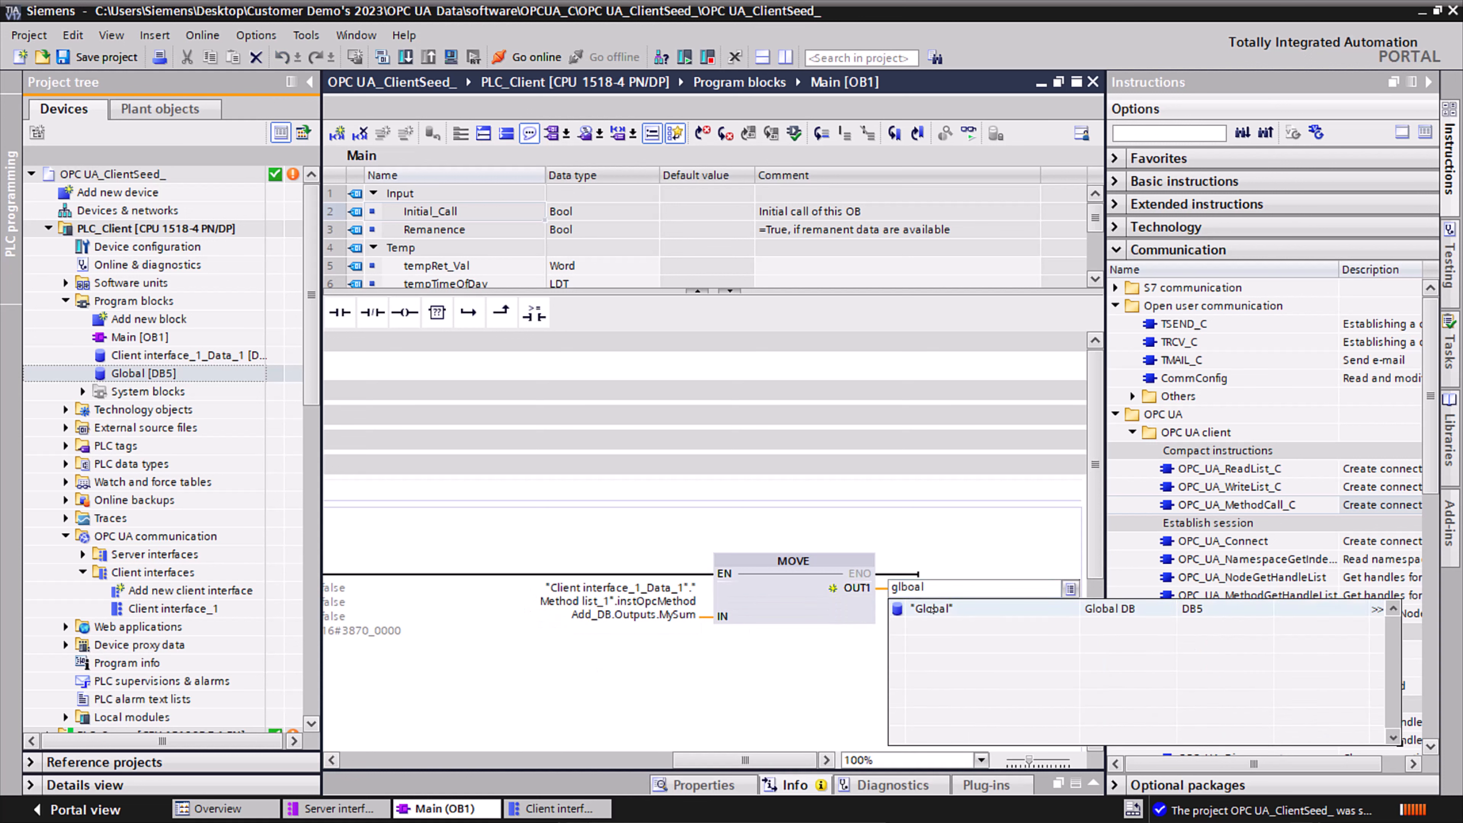
{"action": "left_click", "coordinate": [931, 609]}
{"action": "left_click", "coordinate": [932, 608]}
{"action": "left_click", "coordinate": [943, 644]}
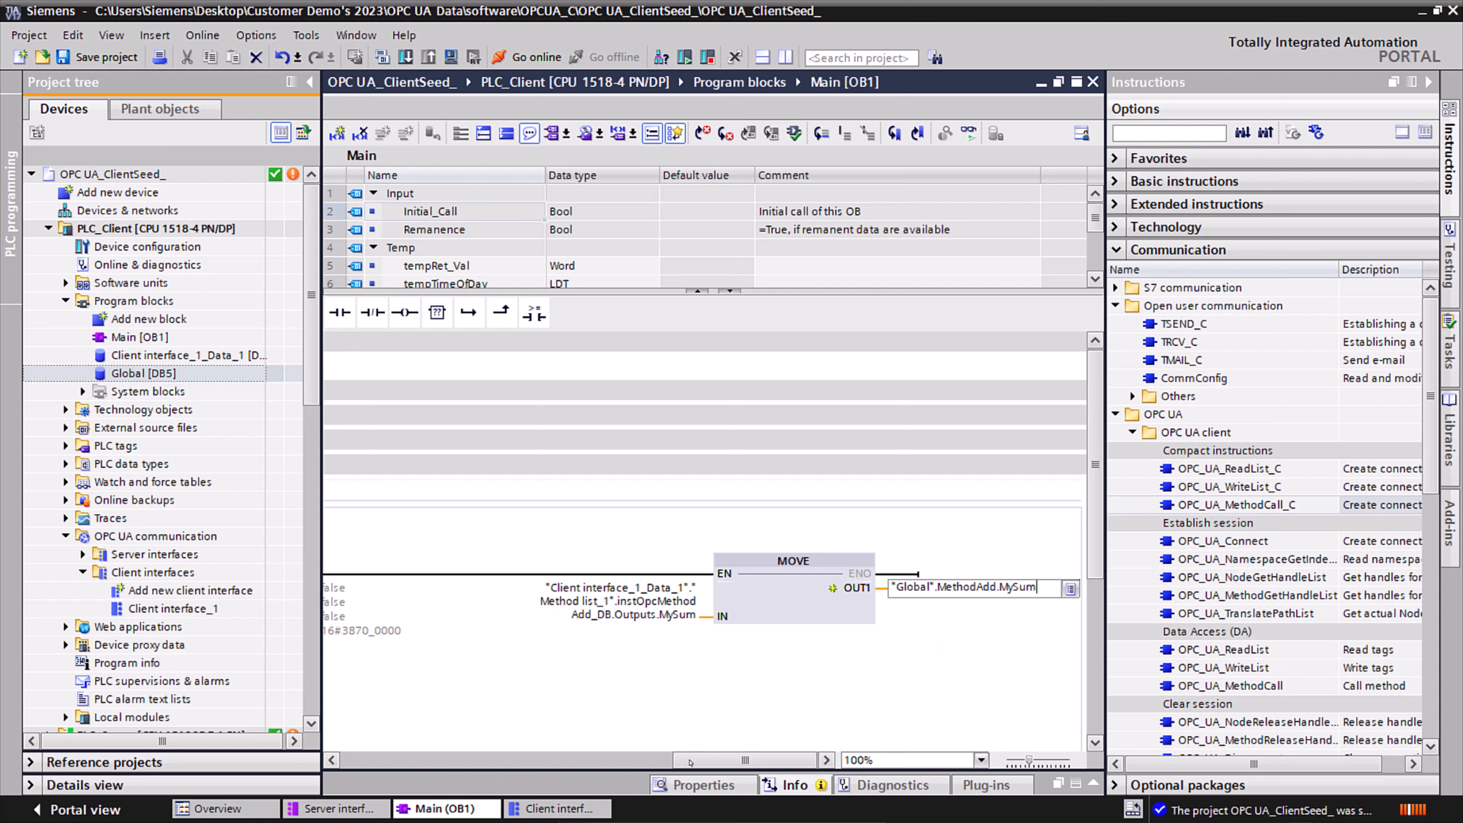
Open the configuration of the OPC_UA_MethodCall_C block and select Client interface_1 as its client interface
{"action": "left_click_drag", "start_coordinate": [711, 764], "coordinate": [596, 762]}
{"action": "left_click", "coordinate": [804, 608]}
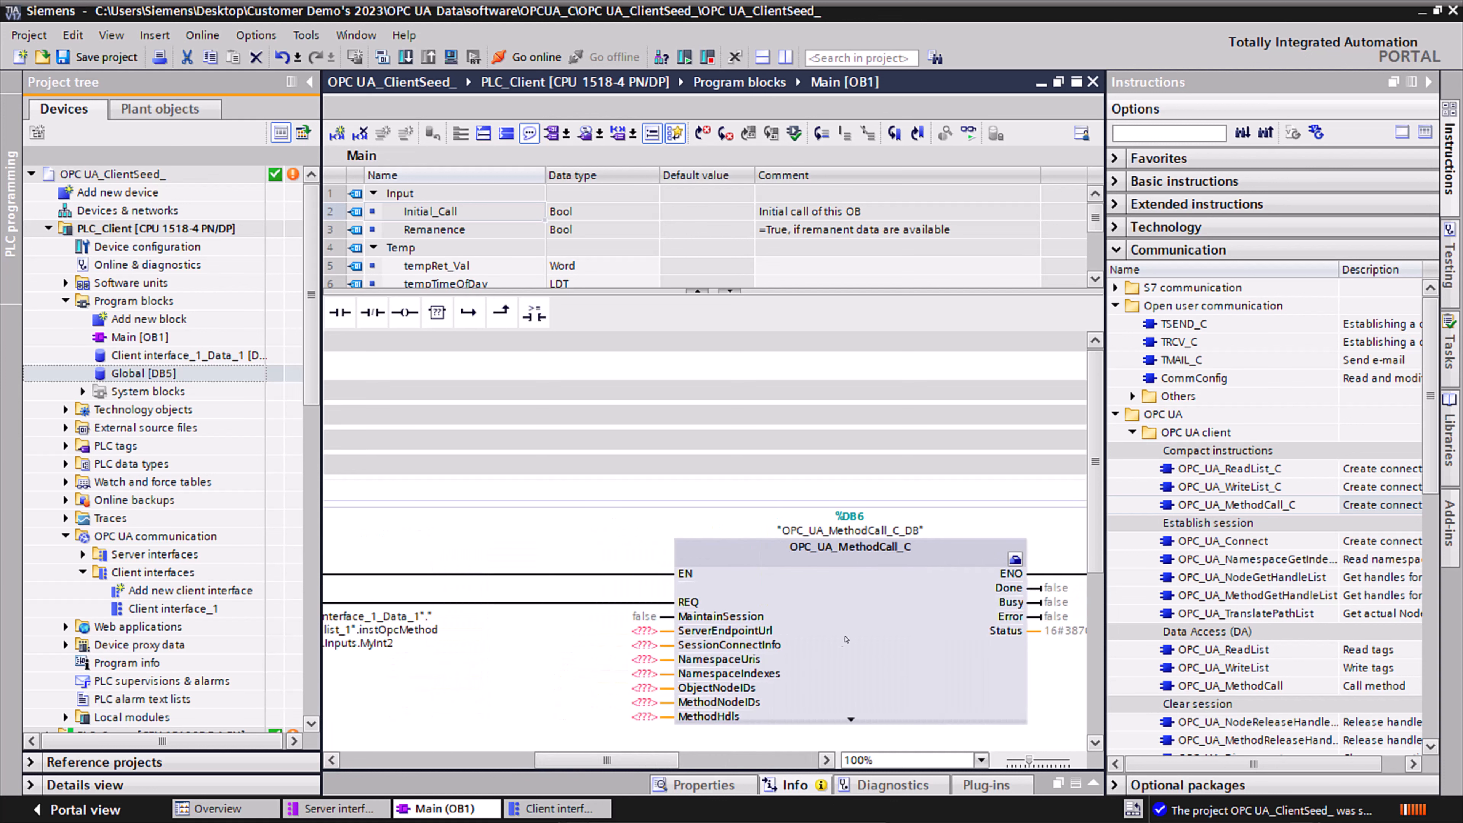
{"action": "left_click", "coordinate": [883, 617]}
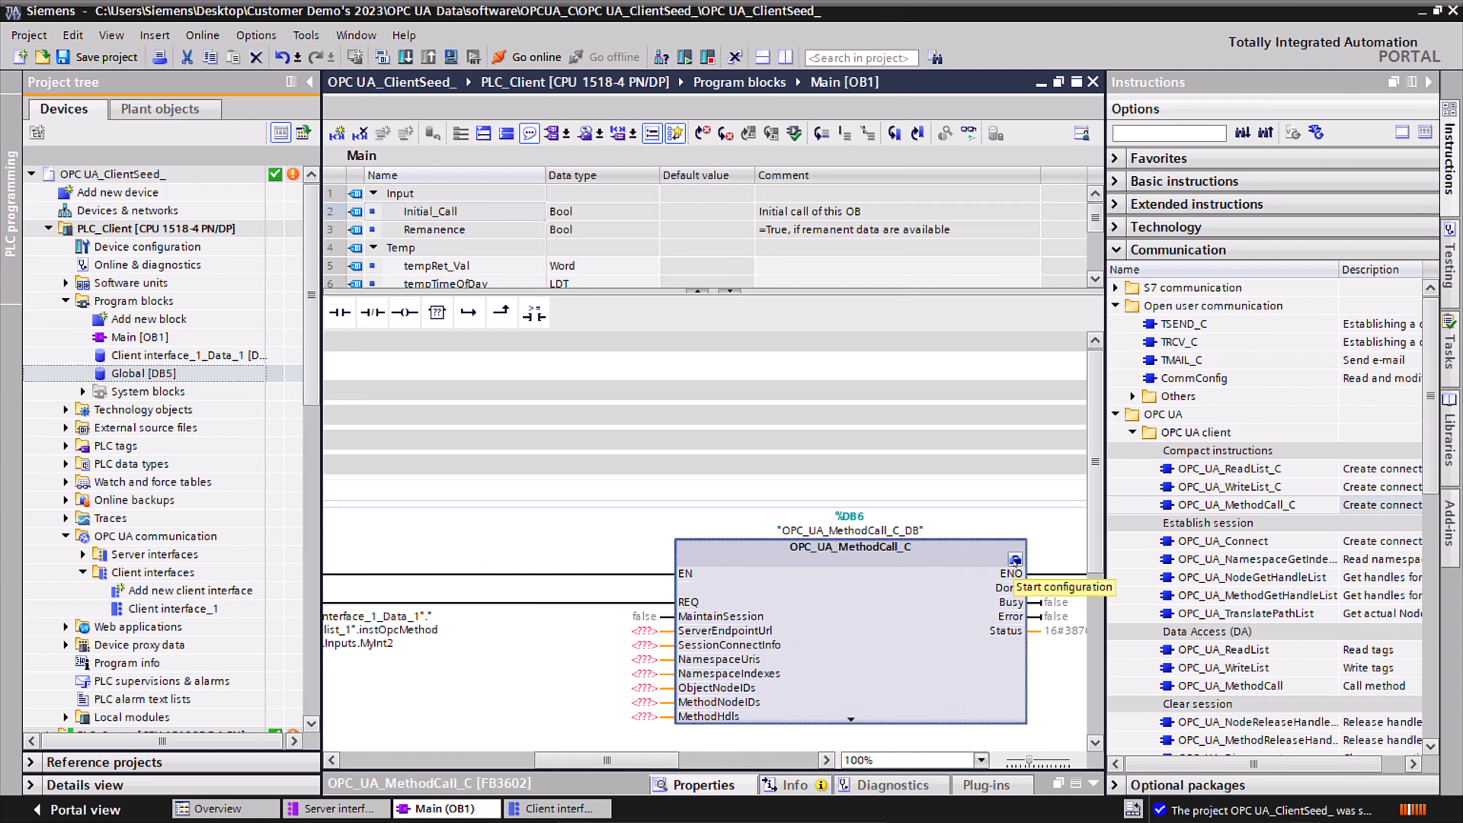
{"action": "left_click_drag", "start_coordinate": [1001, 770], "coordinate": [964, 377]}
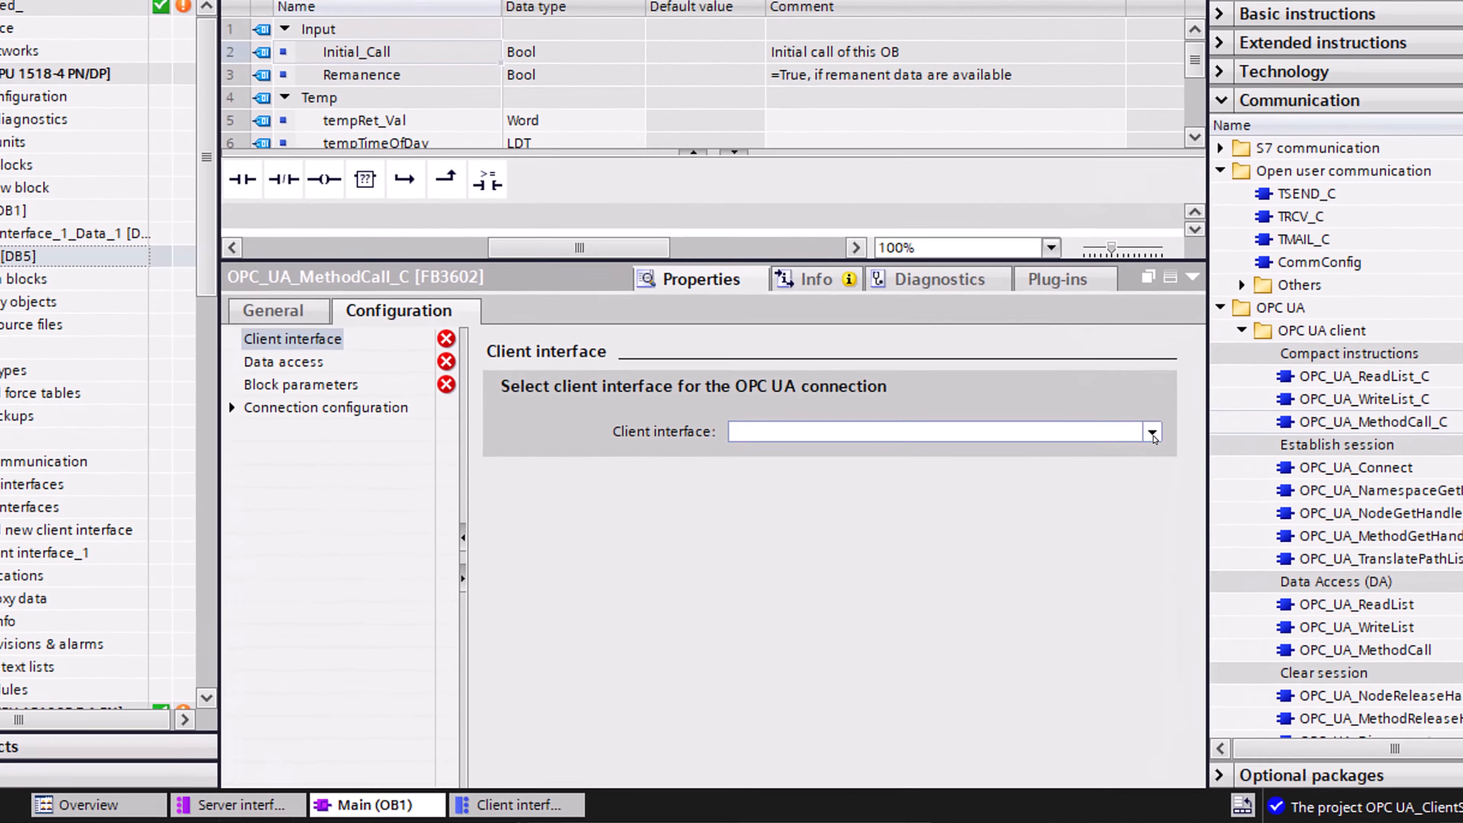
{"action": "left_click", "coordinate": [1154, 433]}
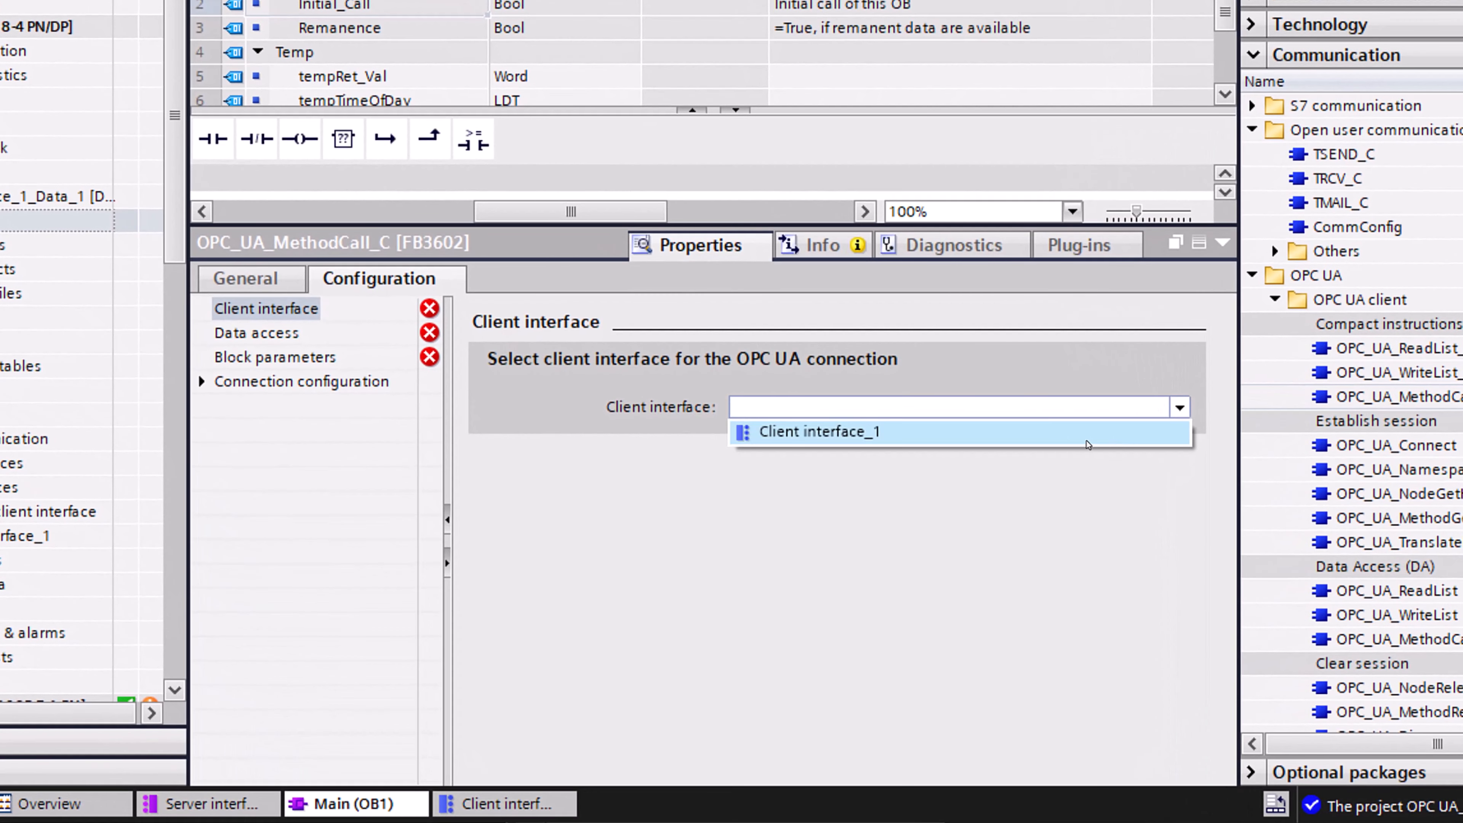
{"action": "left_click", "coordinate": [746, 449]}
Set the method call's data access to Method list_1 with the method instOpcMethodAdd_DB
{"action": "left_click", "coordinate": [293, 339]}
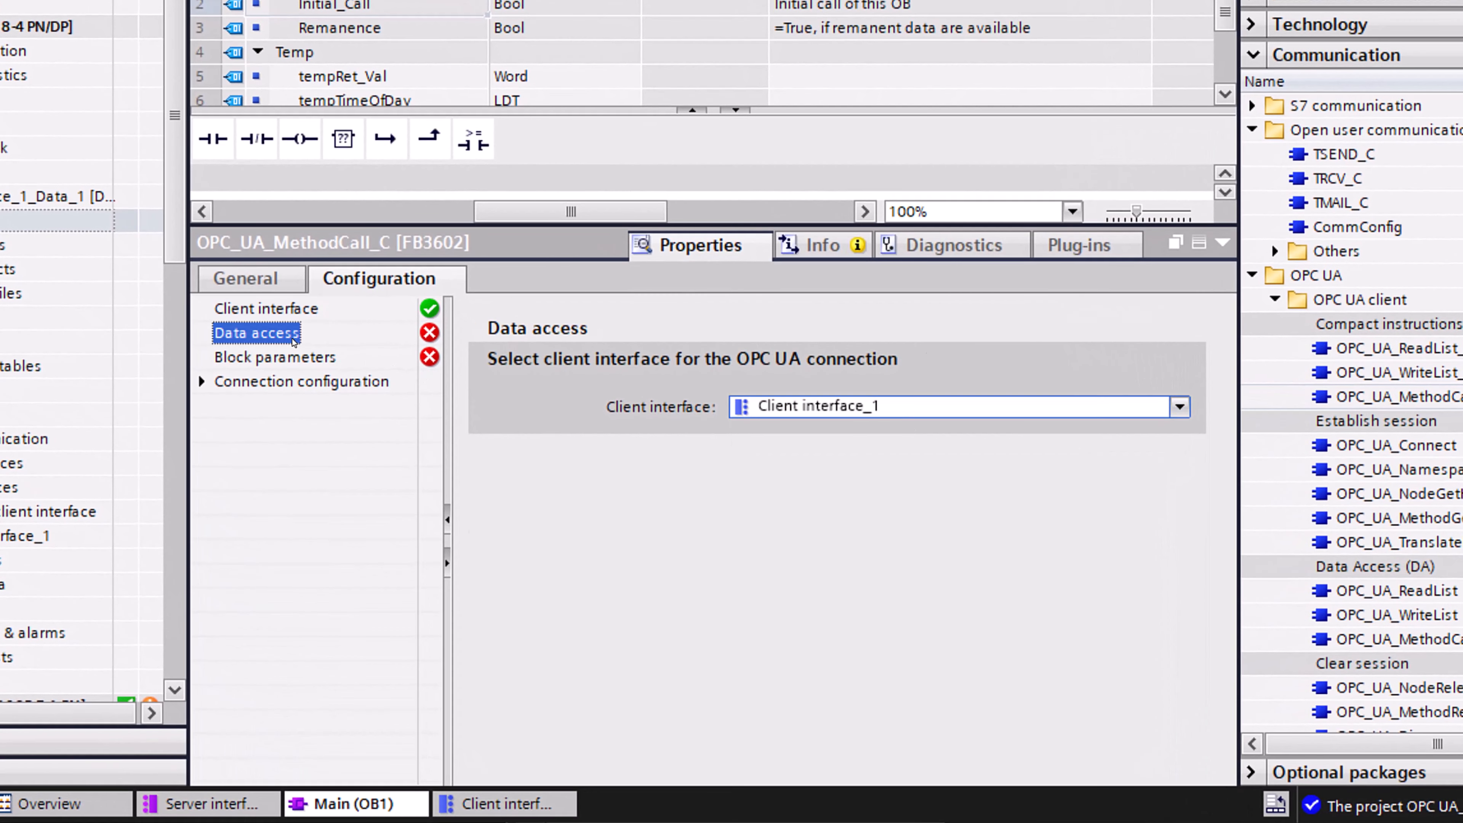
{"action": "left_click", "coordinate": [1144, 410]}
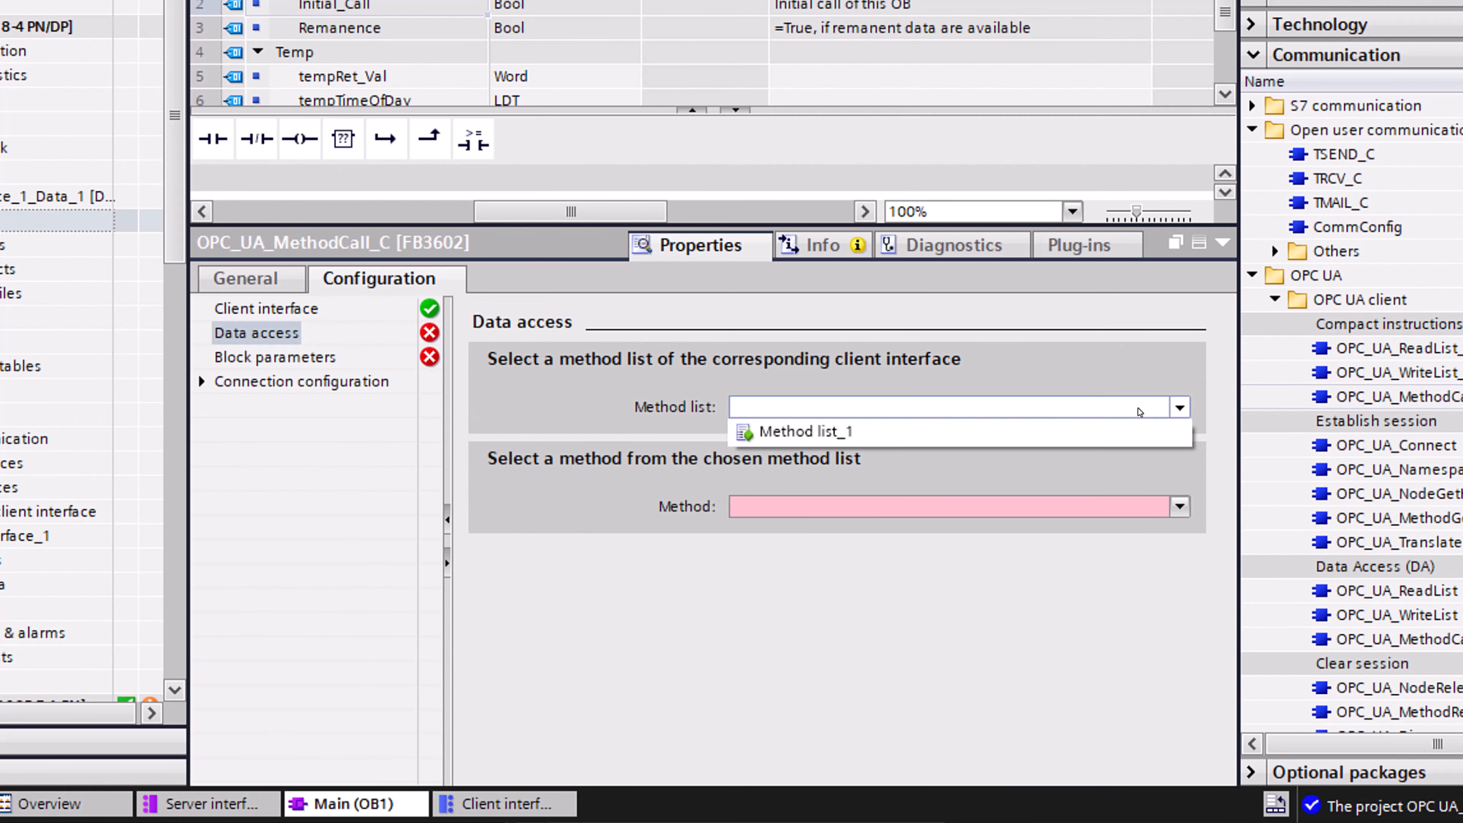
{"action": "left_click", "coordinate": [1031, 441]}
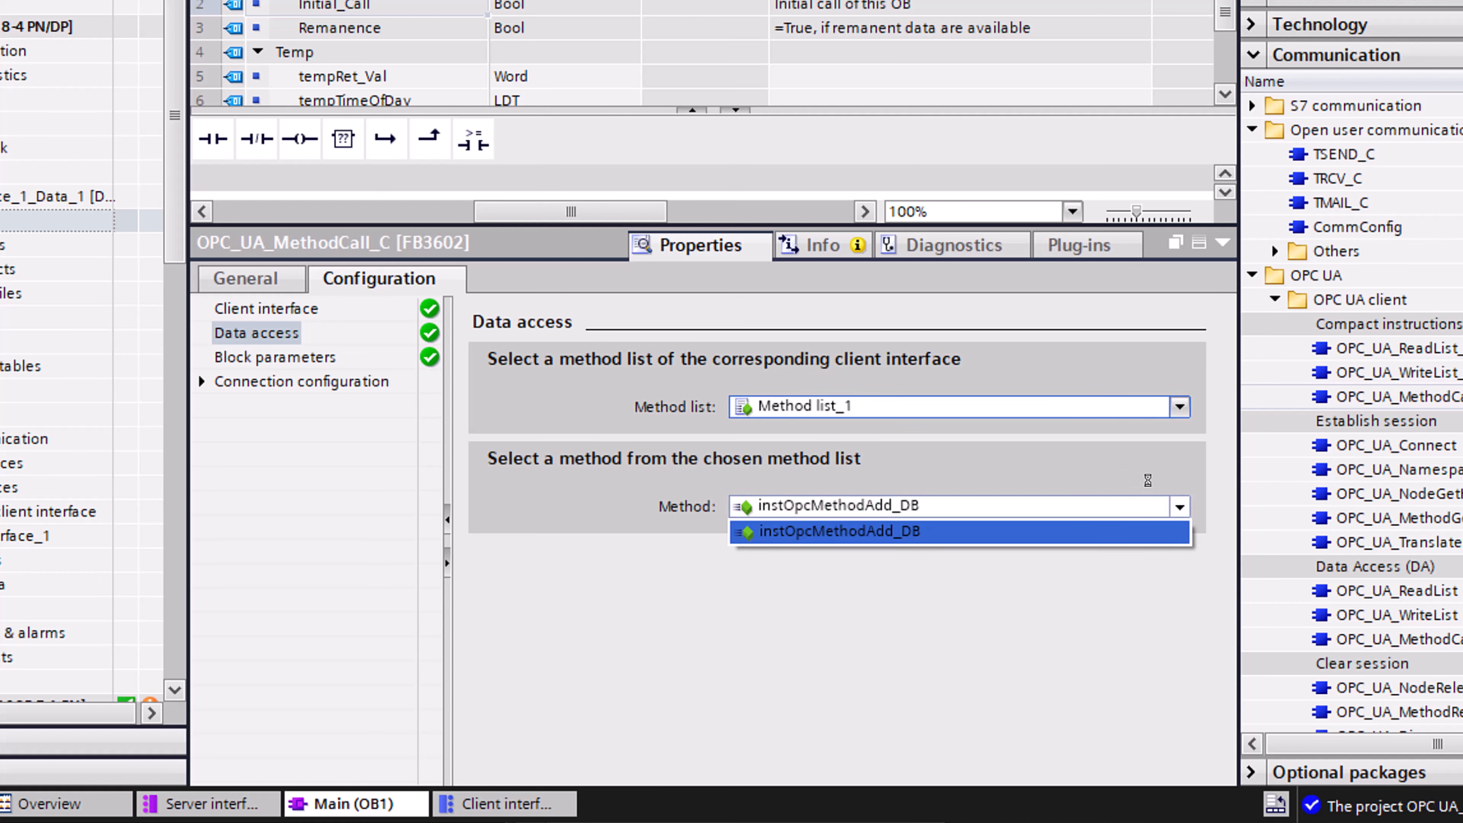
{"action": "left_click", "coordinate": [1002, 541]}
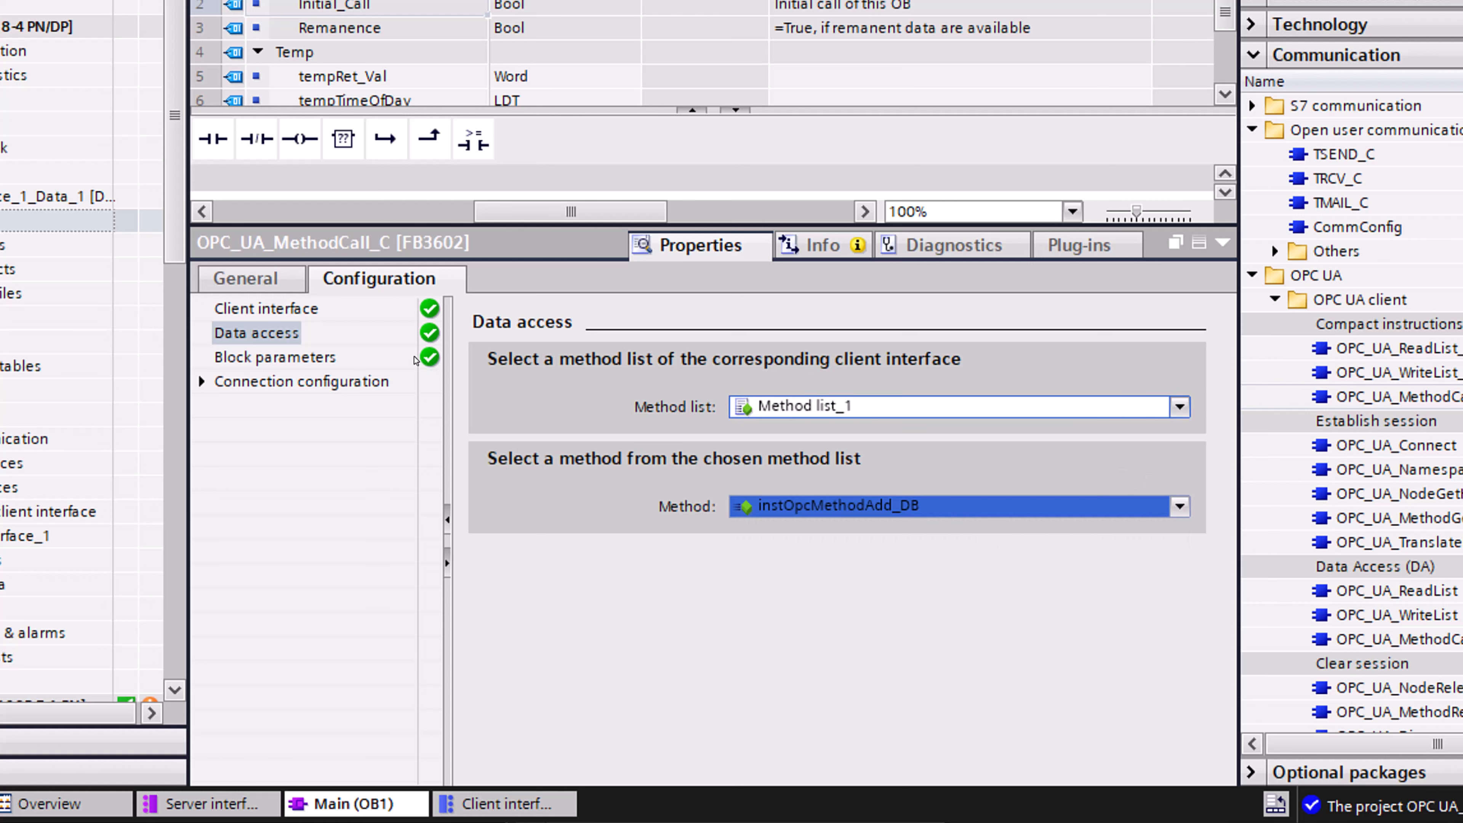
Review the method call's block parameters, connection parameters and security settings
{"action": "left_click", "coordinate": [289, 367]}
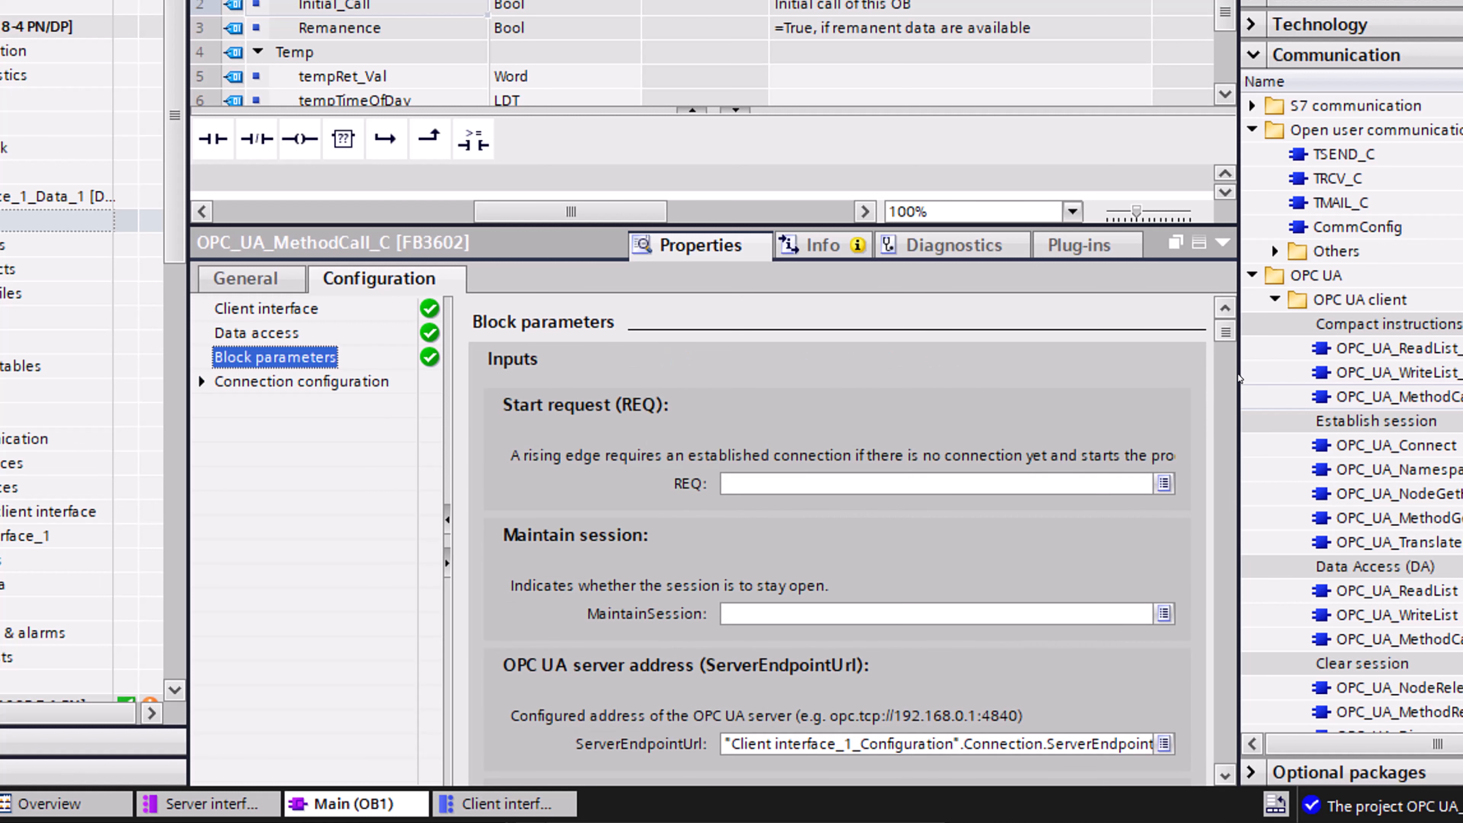
{"action": "left_click_drag", "start_coordinate": [1232, 332], "coordinate": [1221, 655]}
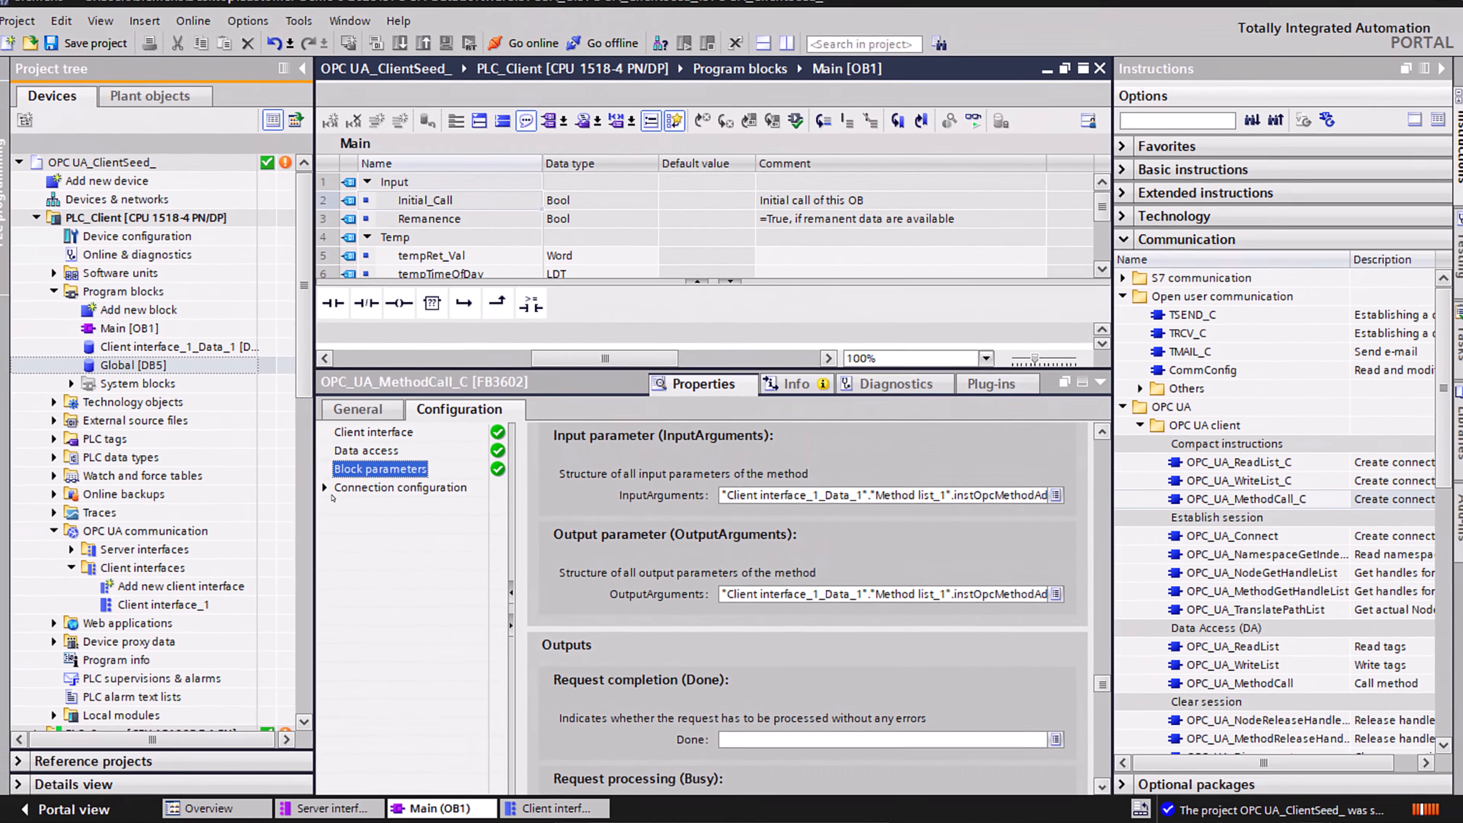
{"action": "left_click", "coordinate": [202, 381]}
{"action": "left_click", "coordinate": [401, 511]}
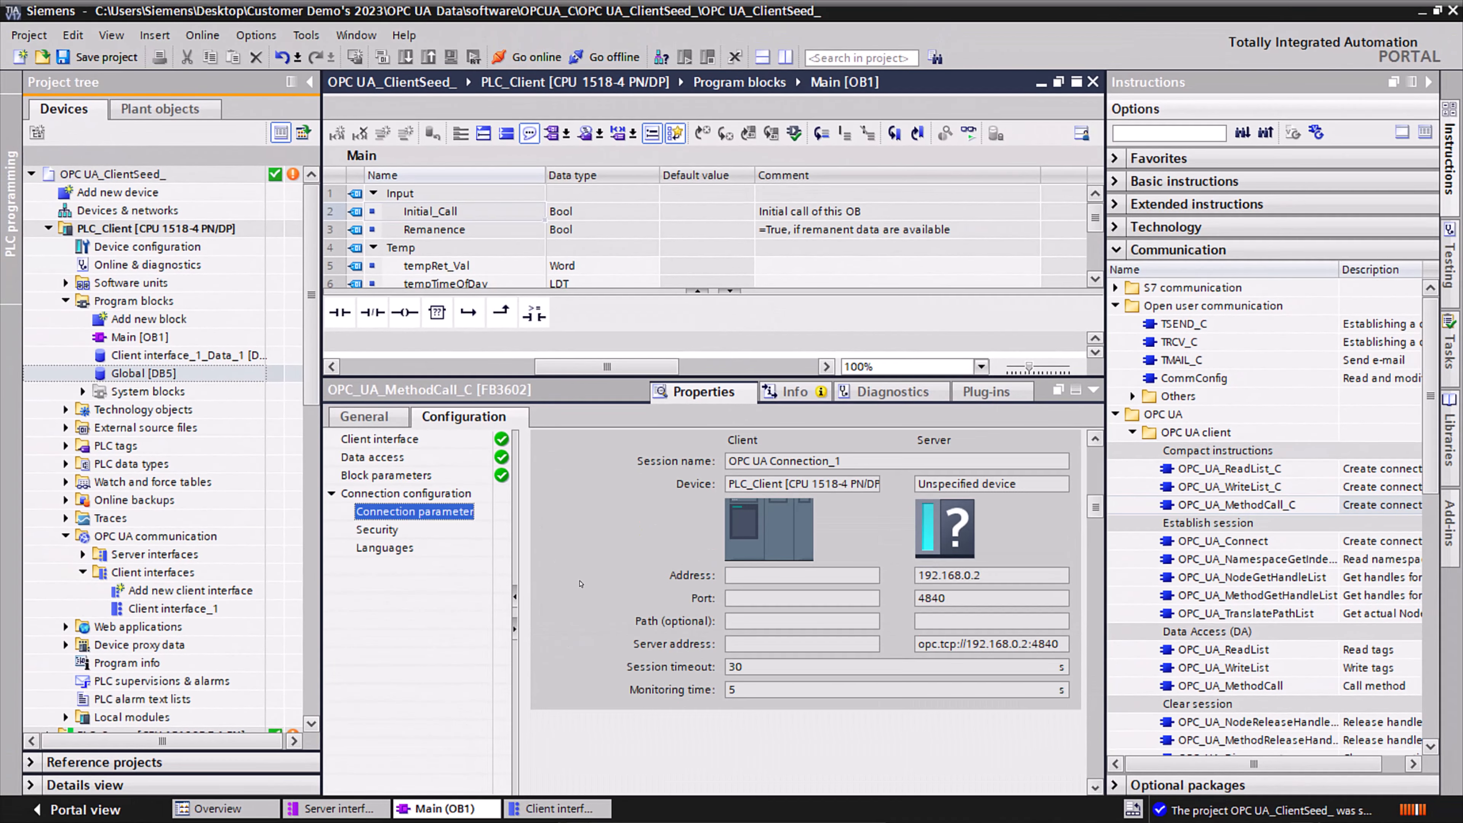
{"action": "left_click", "coordinate": [362, 531]}
{"action": "scroll", "coordinate": [644, 596], "scroll_direction": "down", "scroll_amount": 5}
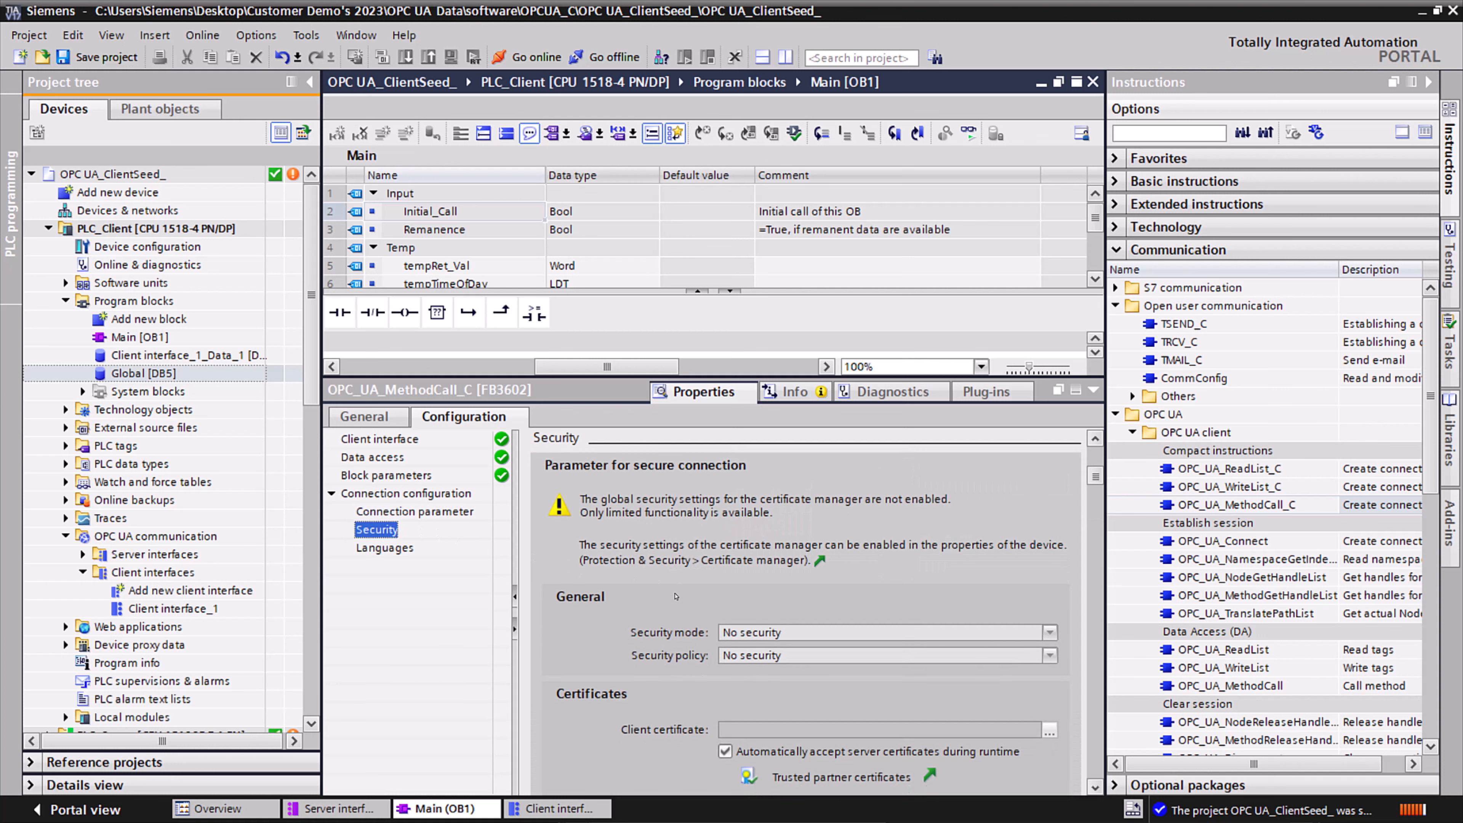
{"action": "scroll", "coordinate": [644, 596], "scroll_direction": "down", "scroll_amount": 1}
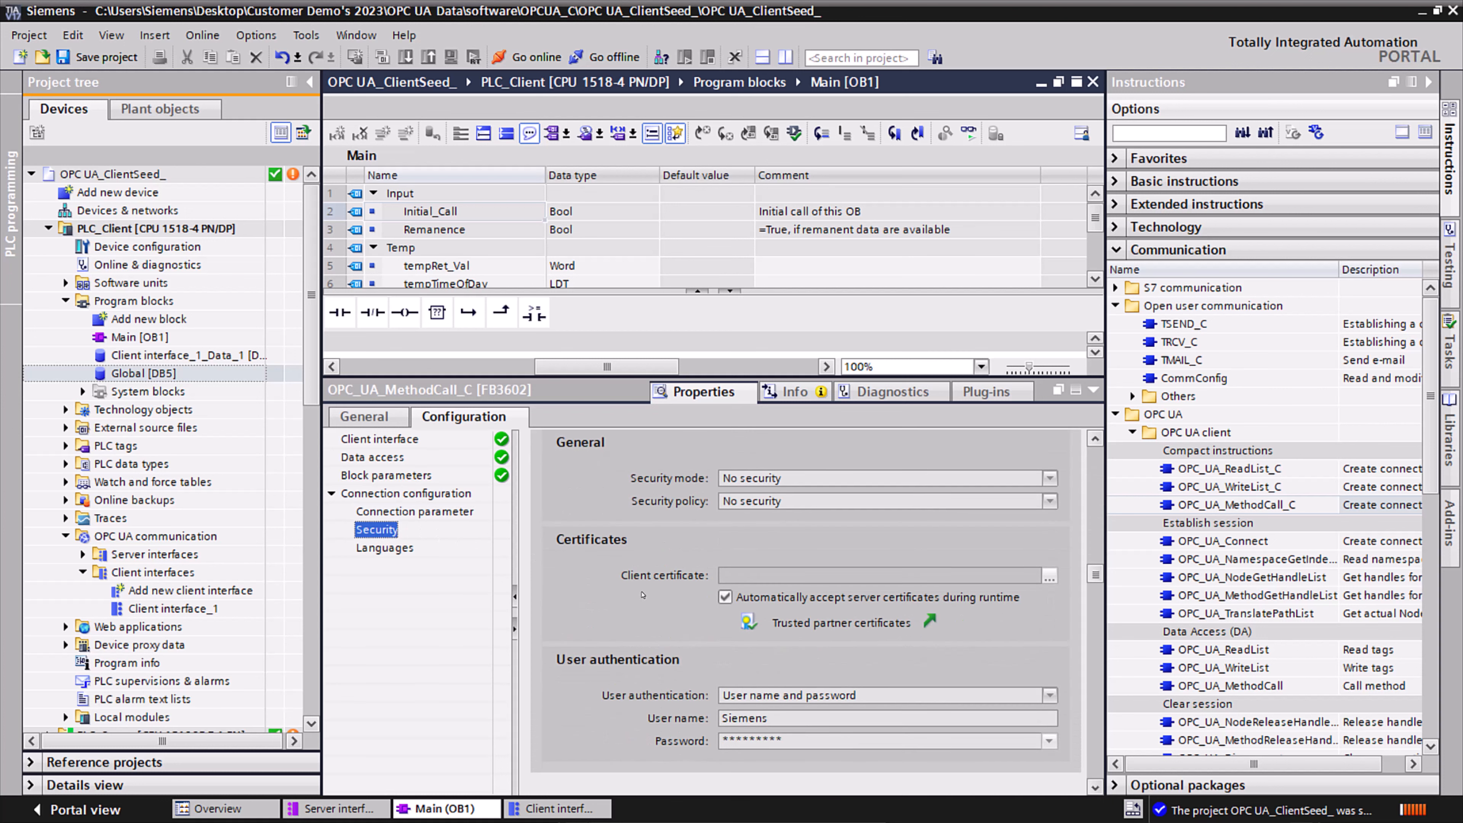
Start downloading PLC_Client through the Siemens PLCSIM Virtual Ethernet Adapter, searching for compatible devices and loading to the found PLC_Client at 192.168.0.1
{"action": "left_click", "coordinate": [203, 231]}
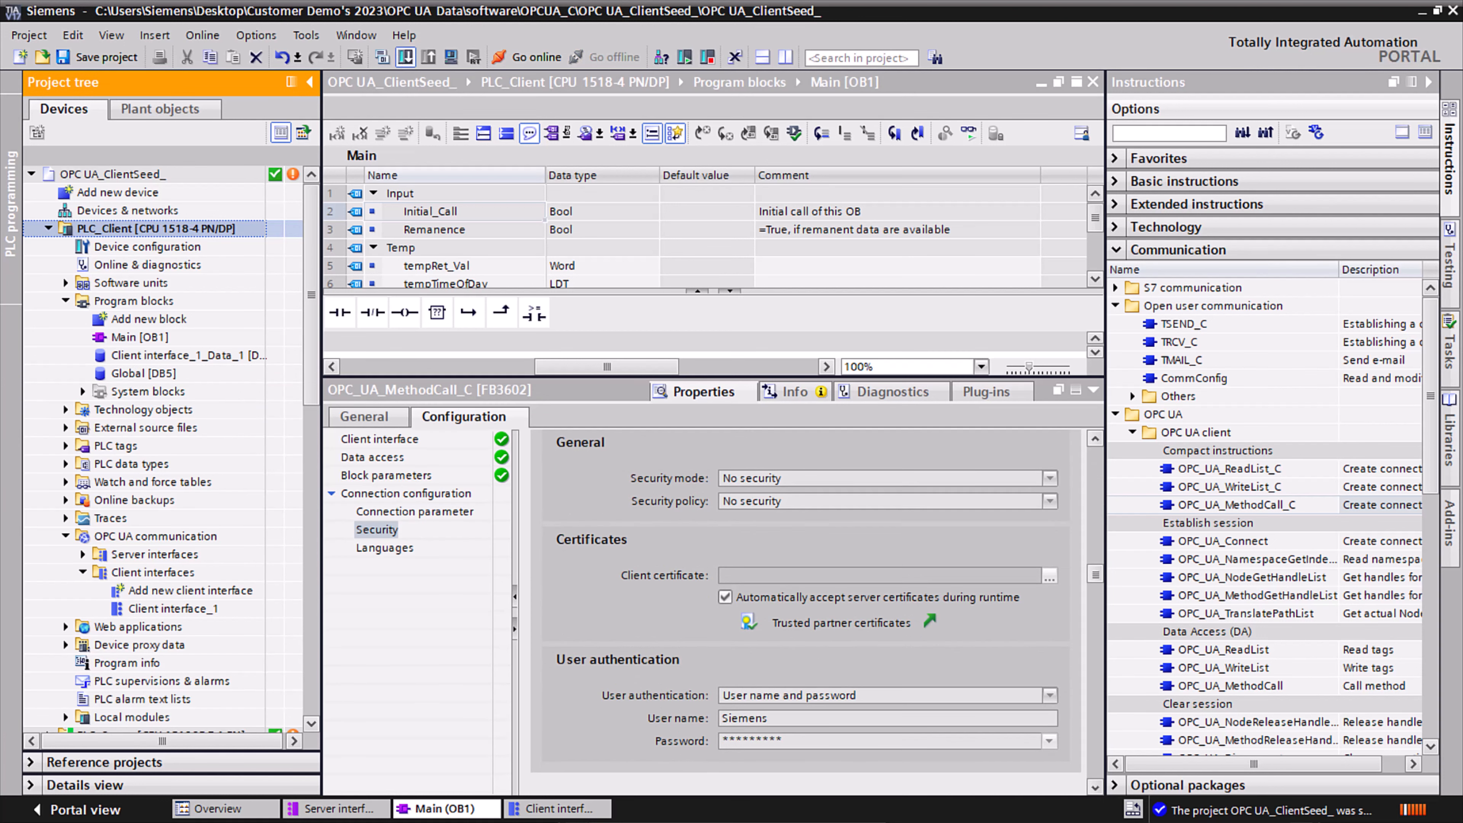
{"action": "left_click", "coordinate": [406, 57]}
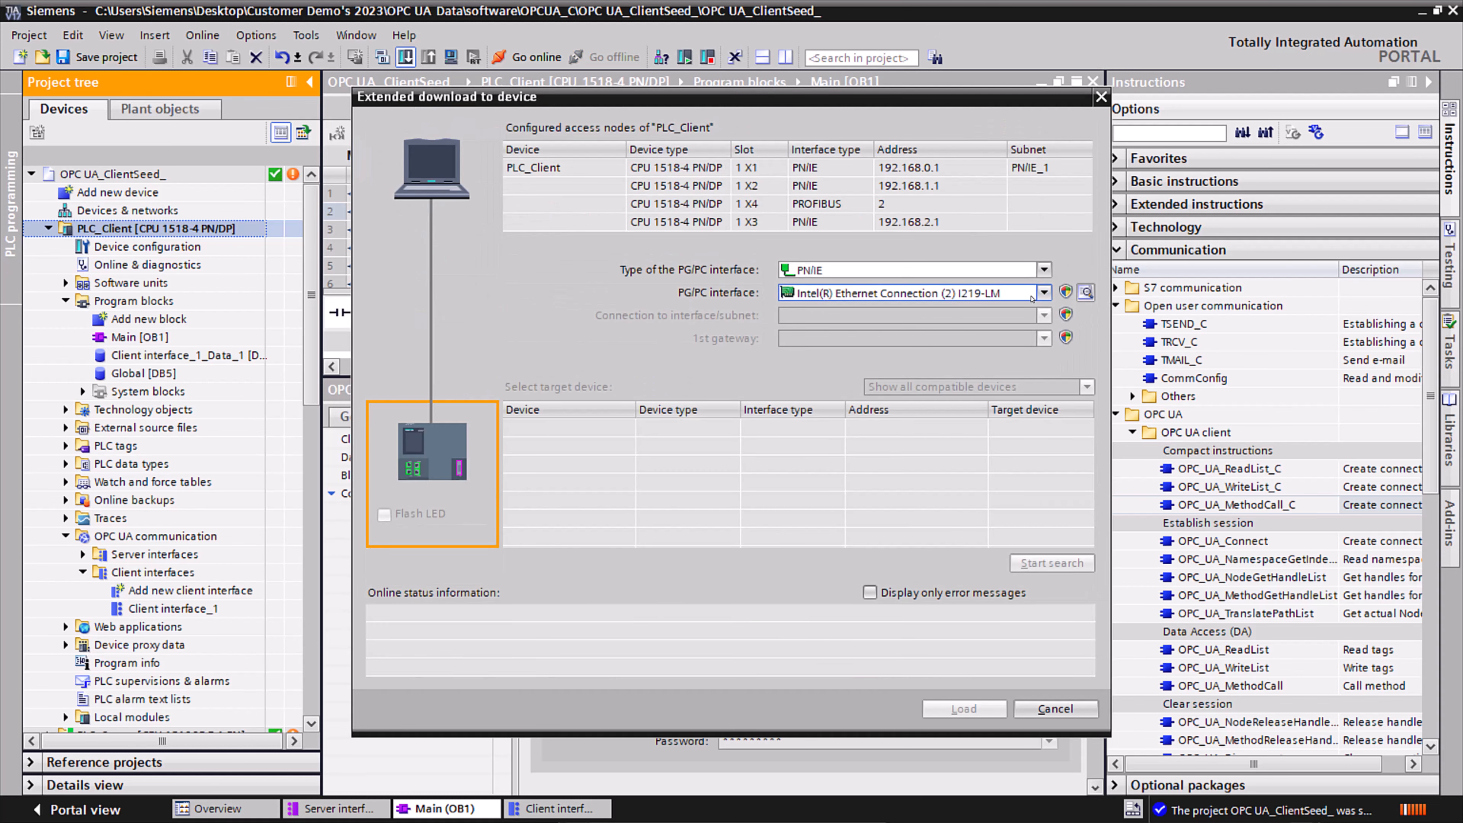
{"action": "left_click", "coordinate": [1044, 292]}
{"action": "left_click", "coordinate": [876, 381]}
{"action": "left_click", "coordinate": [1053, 564]}
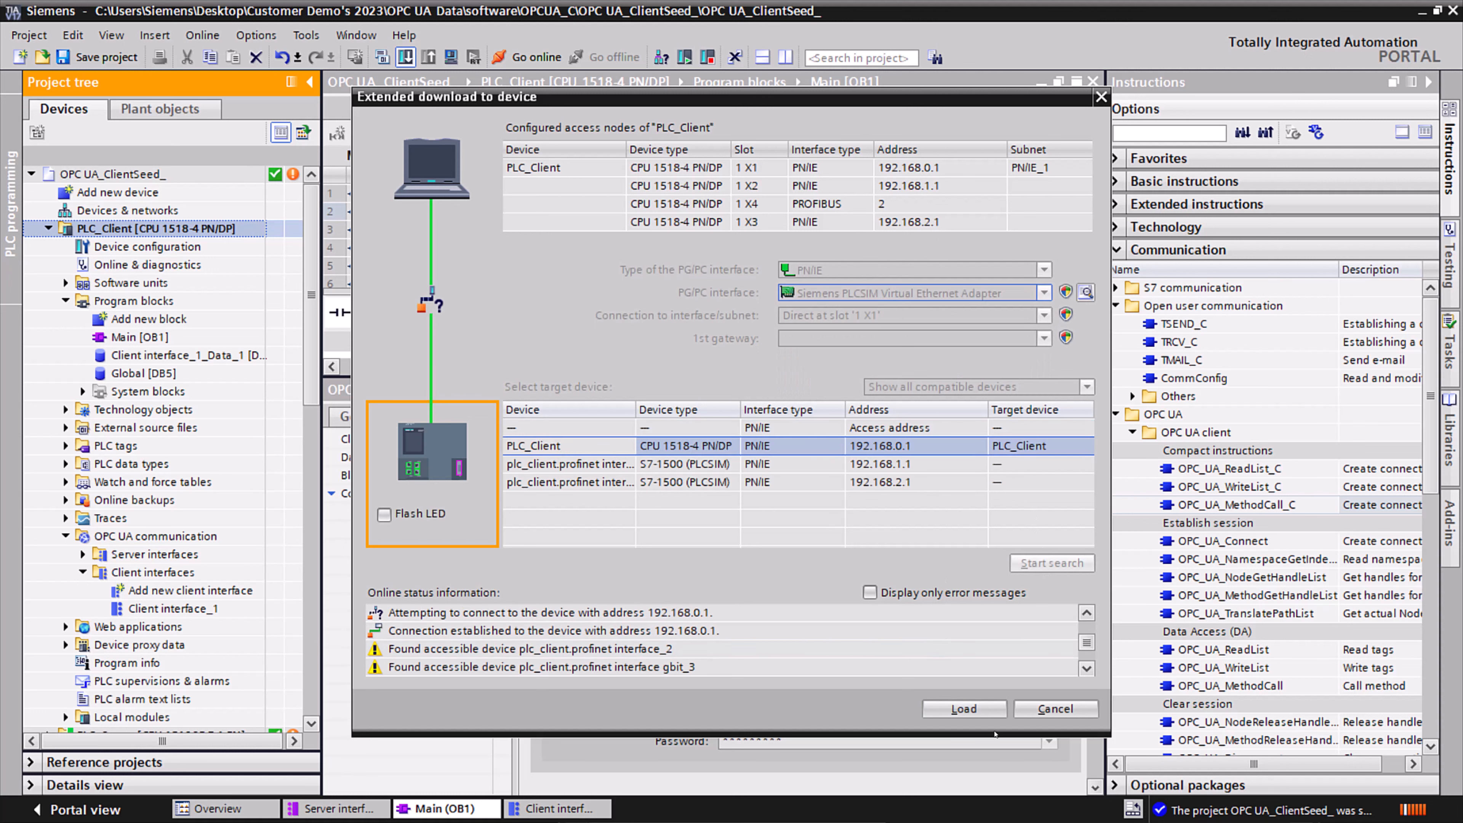
{"action": "left_click", "coordinate": [964, 708]}
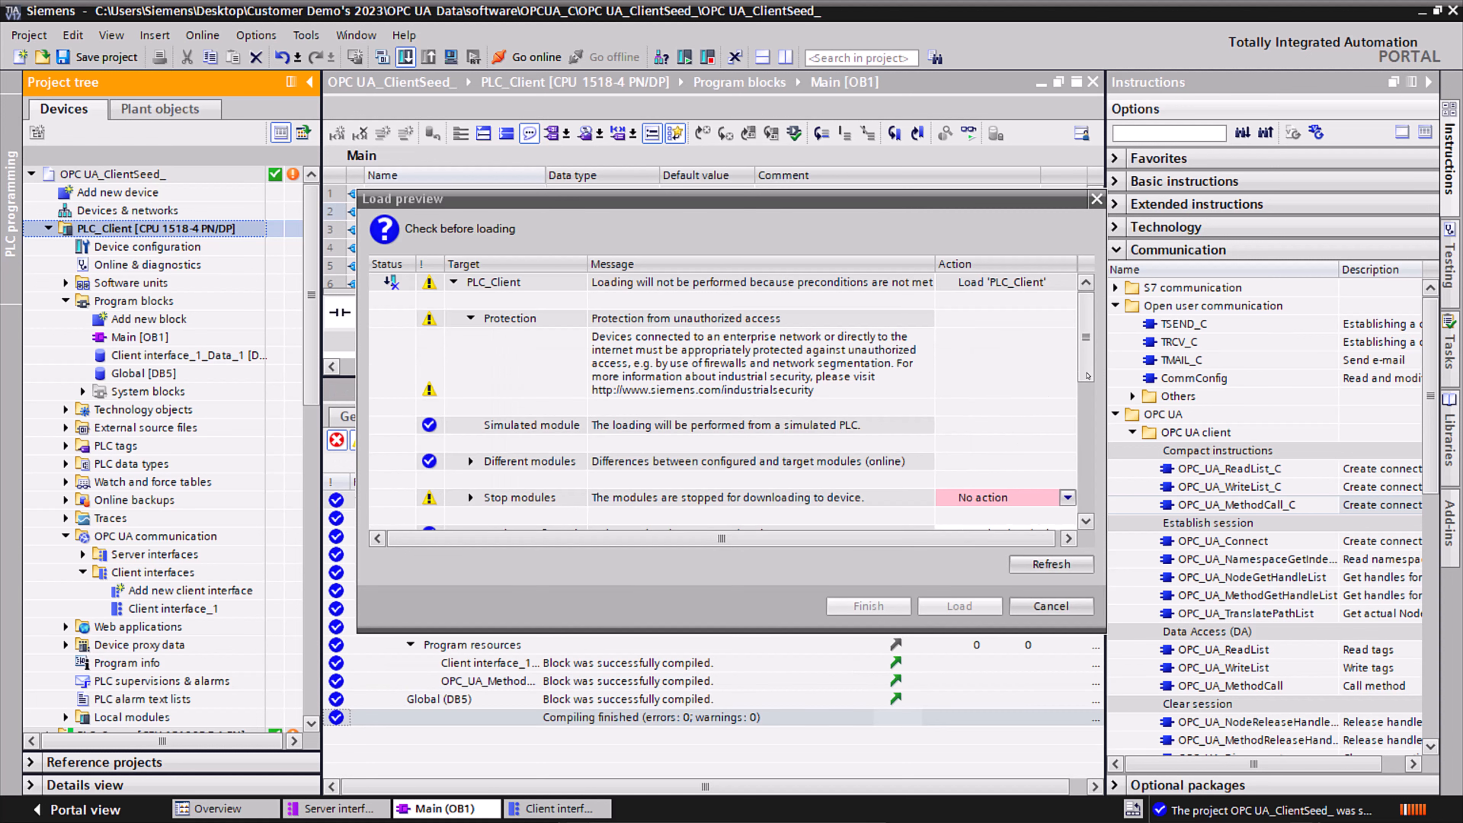
Set the Stop modules action to Stop all, load the program to PLC_Client and finish with Start module
{"action": "scroll", "coordinate": [1086, 346], "scroll_direction": "down", "scroll_amount": 4}
{"action": "left_click", "coordinate": [1067, 355]}
{"action": "left_click", "coordinate": [991, 390]}
{"action": "left_click", "coordinate": [958, 605]}
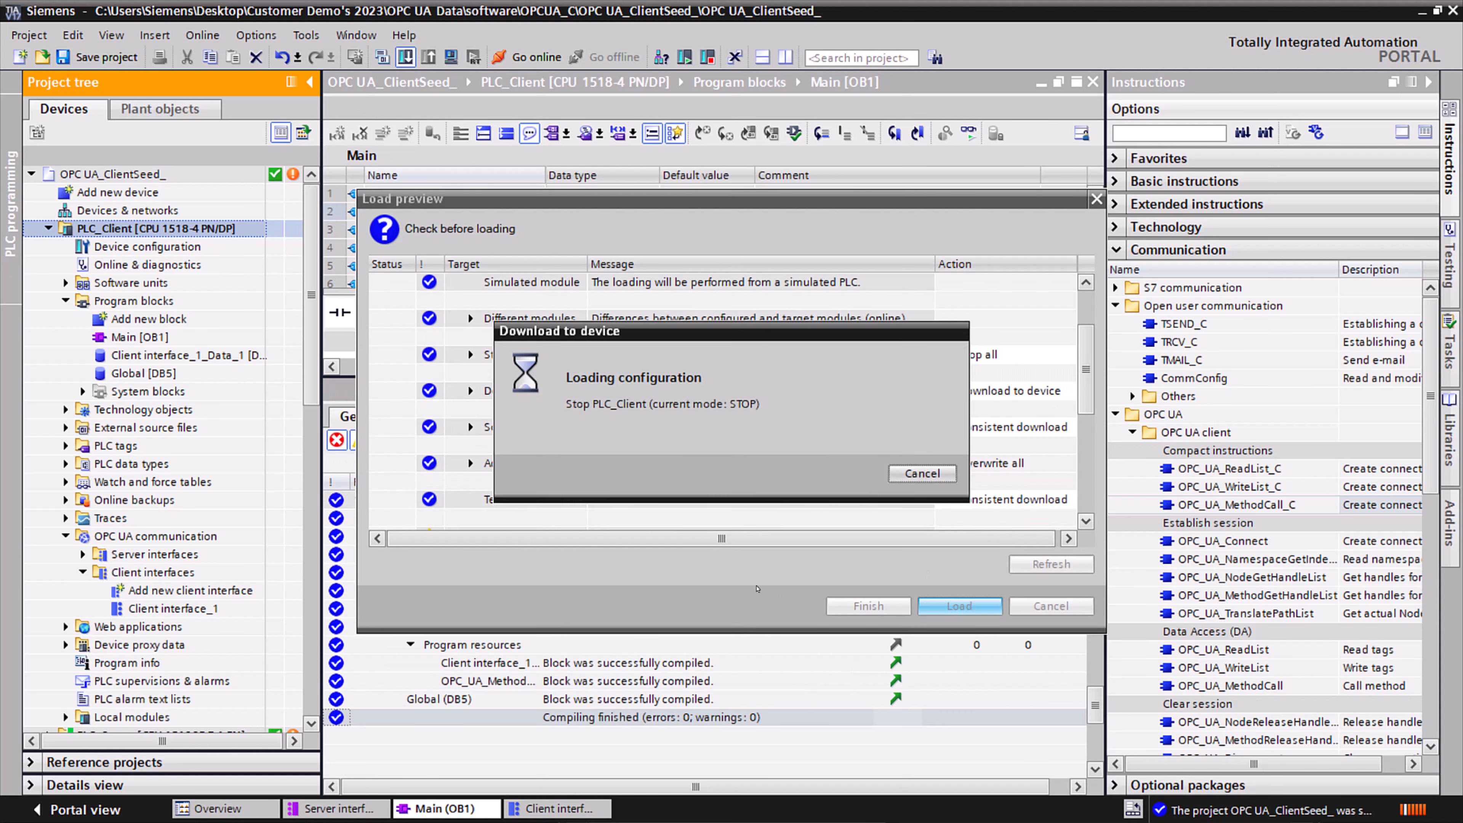
{"action": "left_click", "coordinate": [861, 607]}
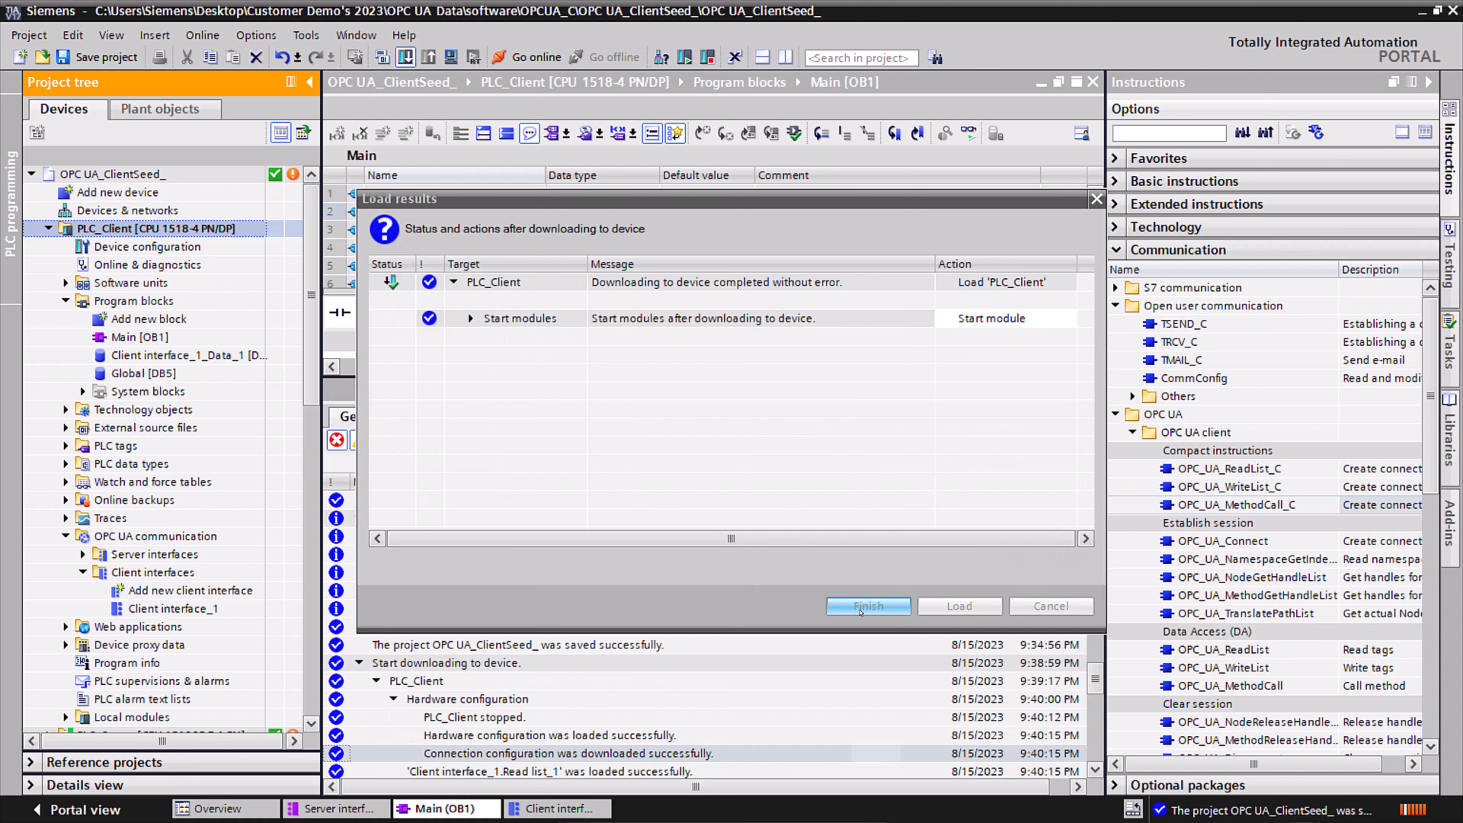
Enlarge the editor view of Network 4, monitor it online and modify "Global".MethodAdd.Trigger to 1
{"action": "left_click", "coordinate": [1094, 392]}
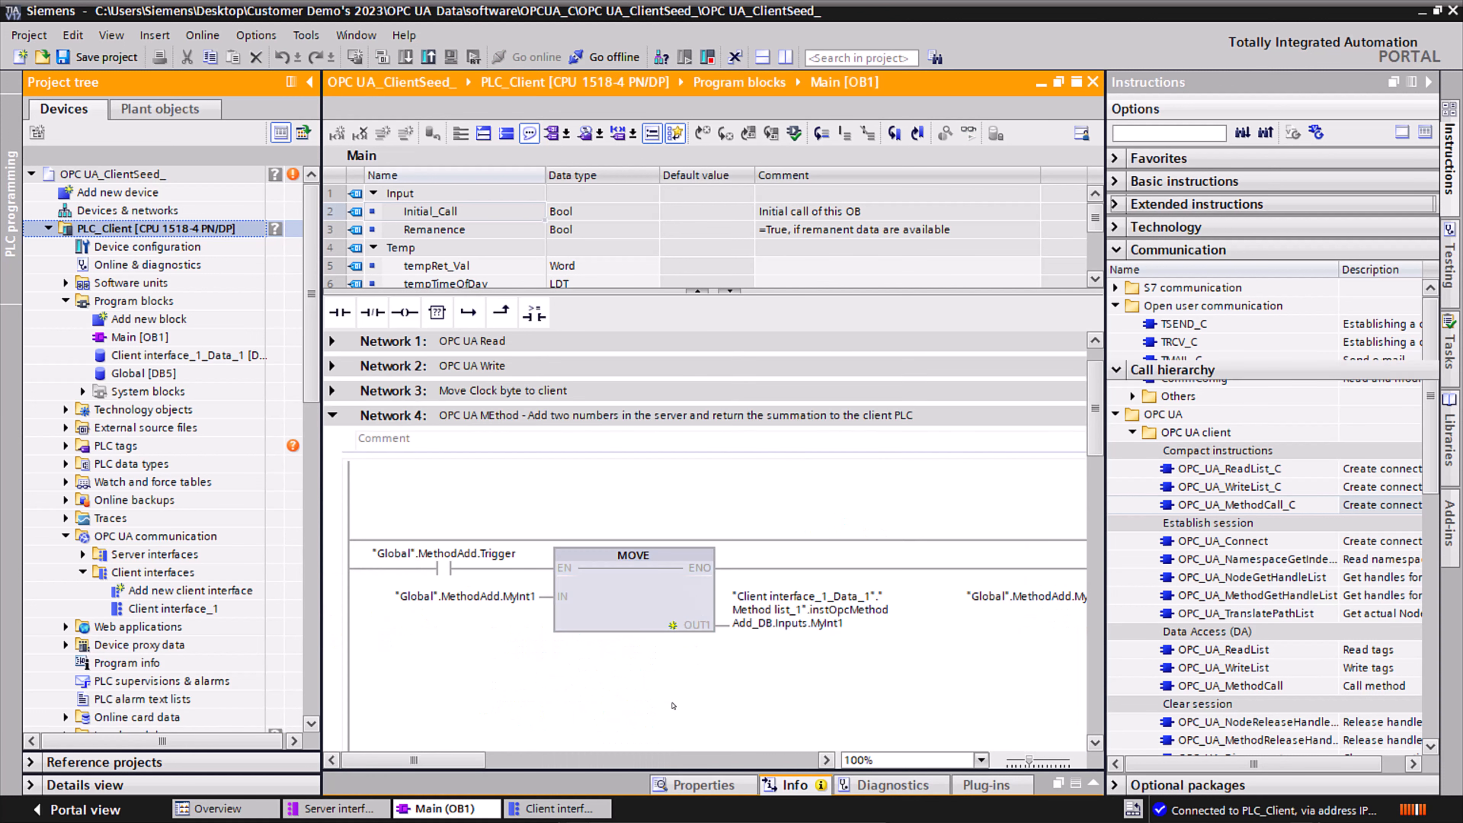
{"action": "left_click", "coordinate": [1429, 82]}
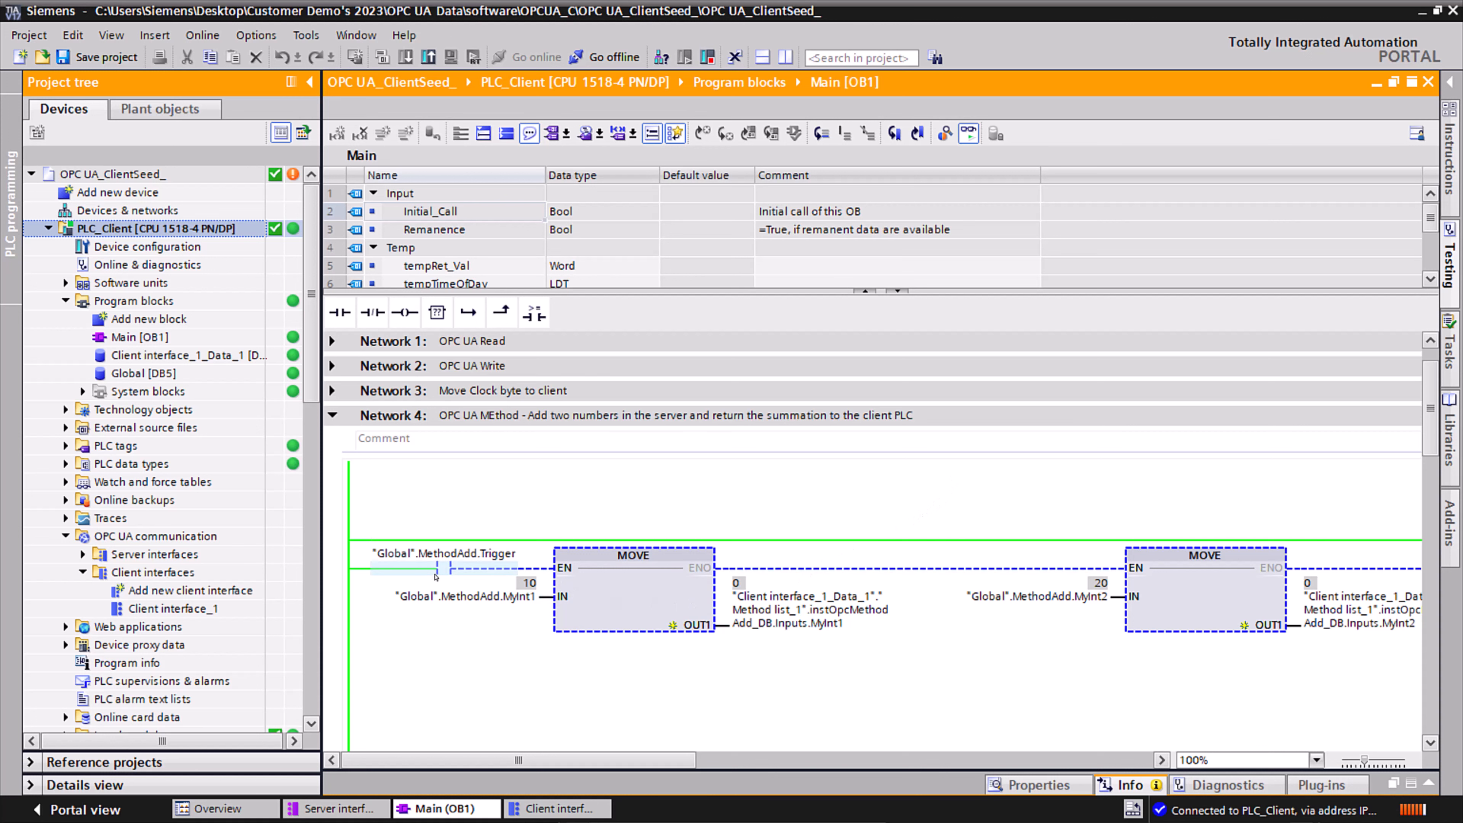
{"action": "right_click", "coordinate": [436, 574]}
{"action": "left_click", "coordinate": [632, 727]}
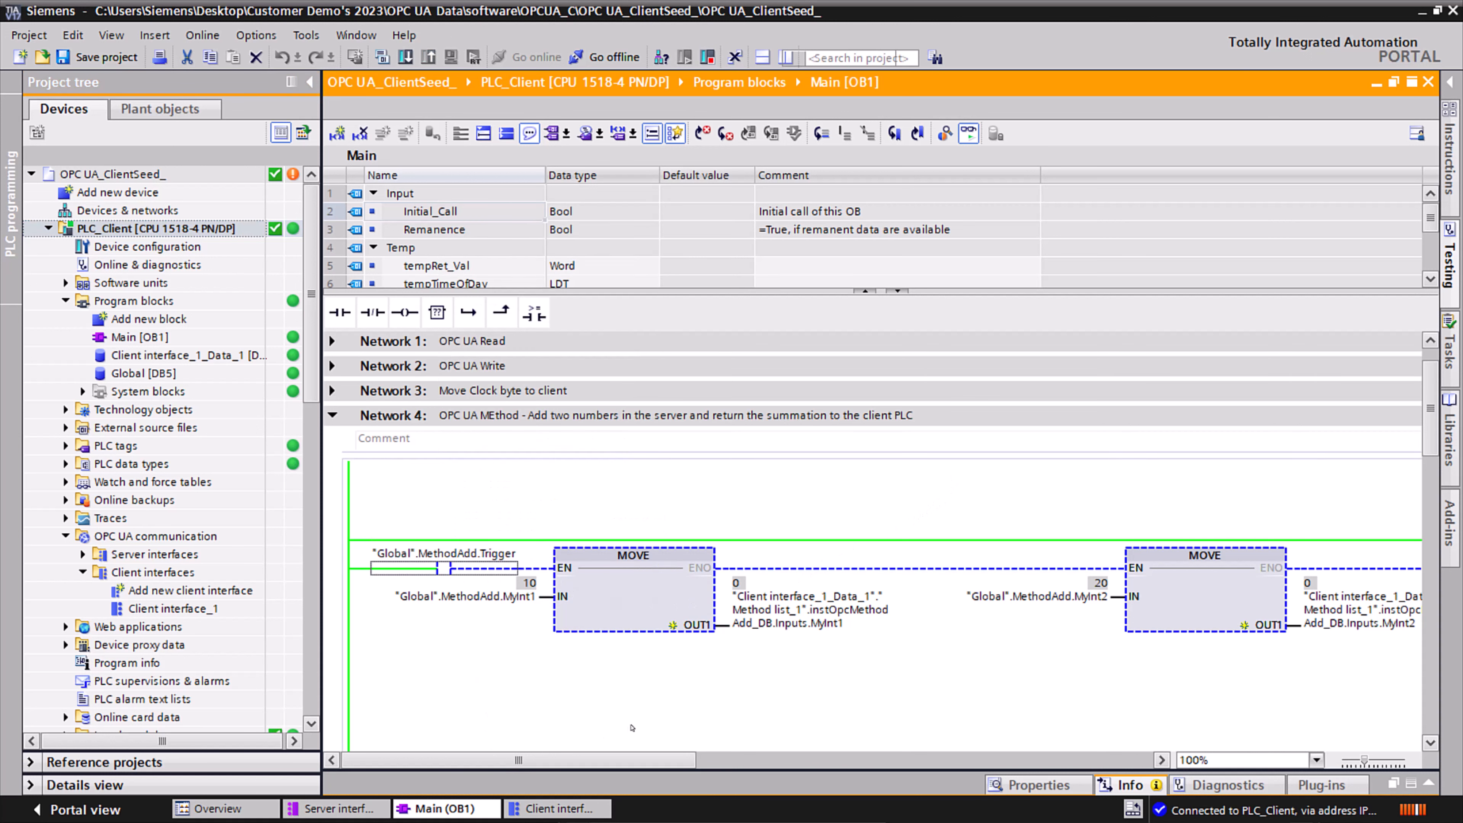
{"action": "left_click_drag", "start_coordinate": [605, 755], "coordinate": [577, 755]}
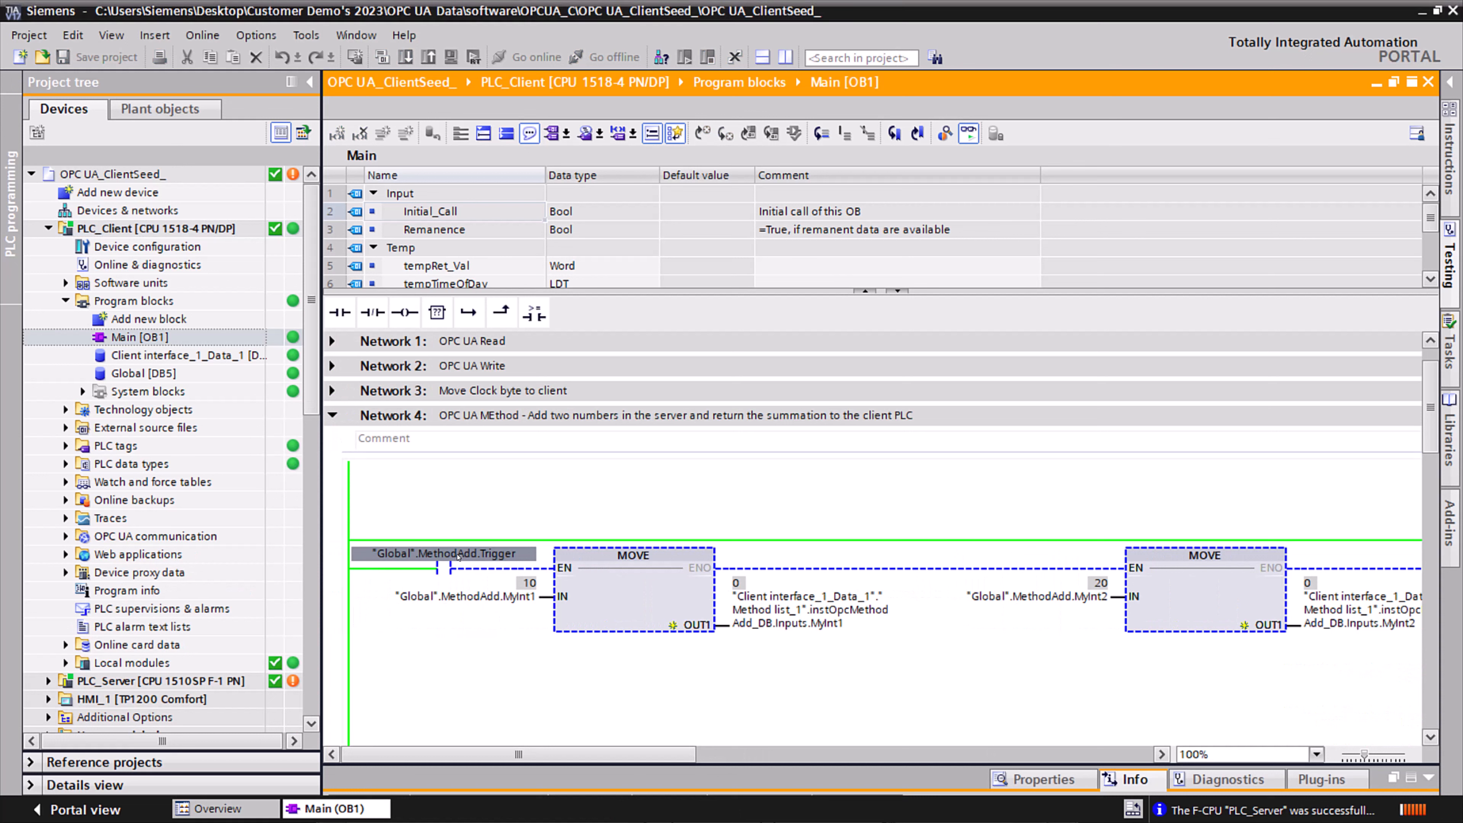
{"action": "right_click", "coordinate": [459, 557]}
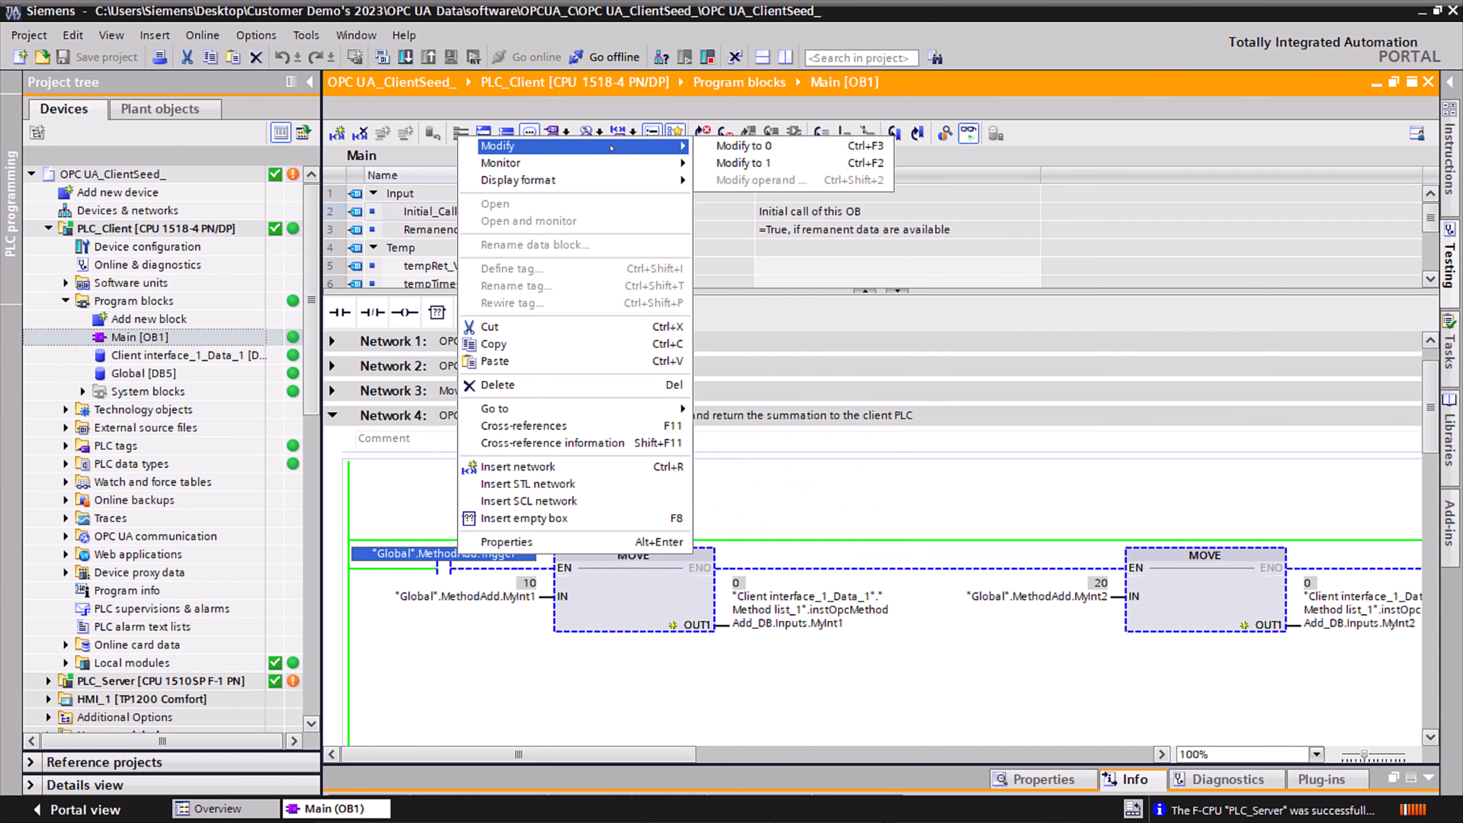
{"action": "left_click", "coordinate": [812, 164]}
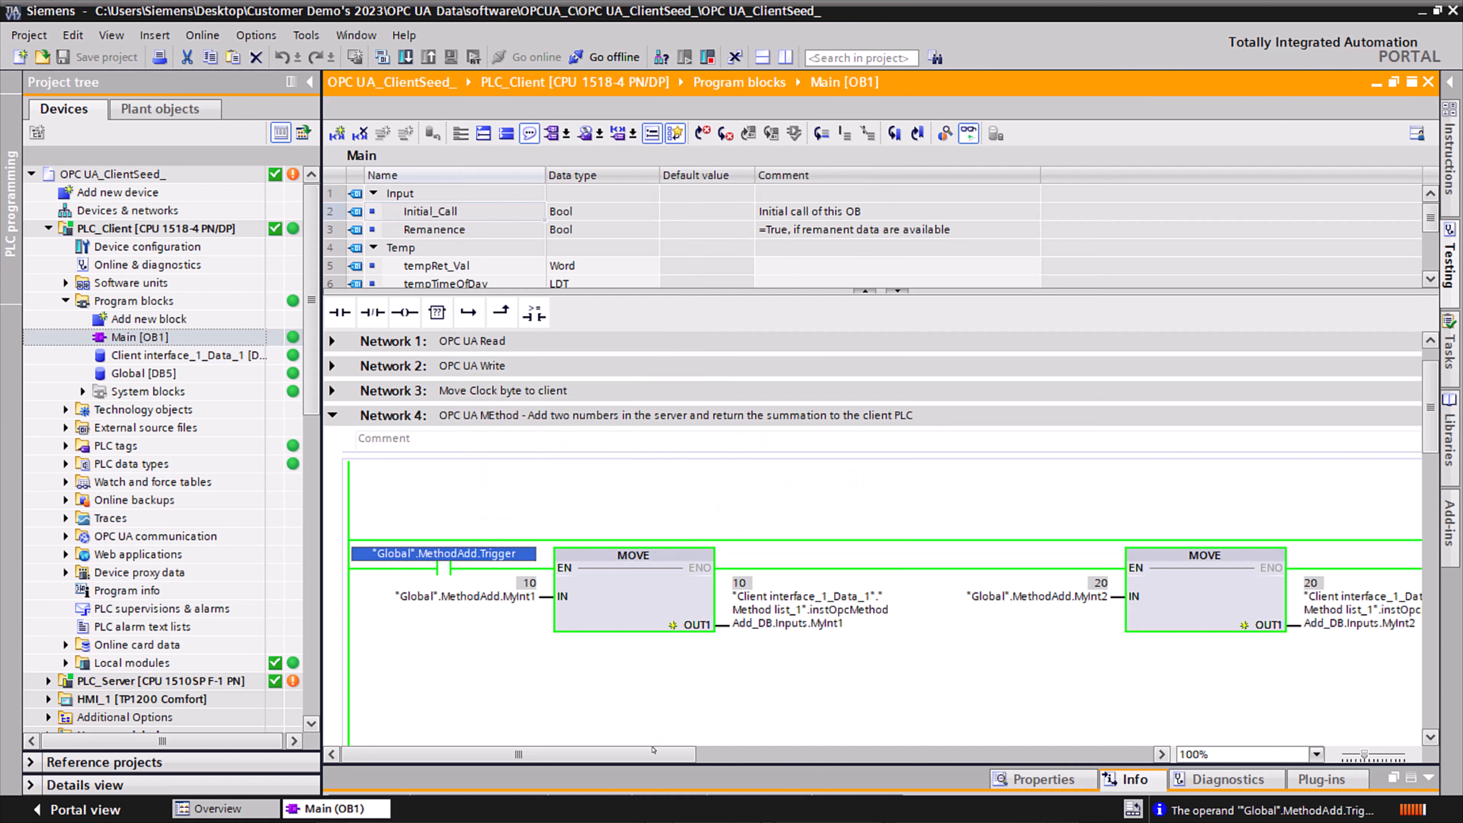